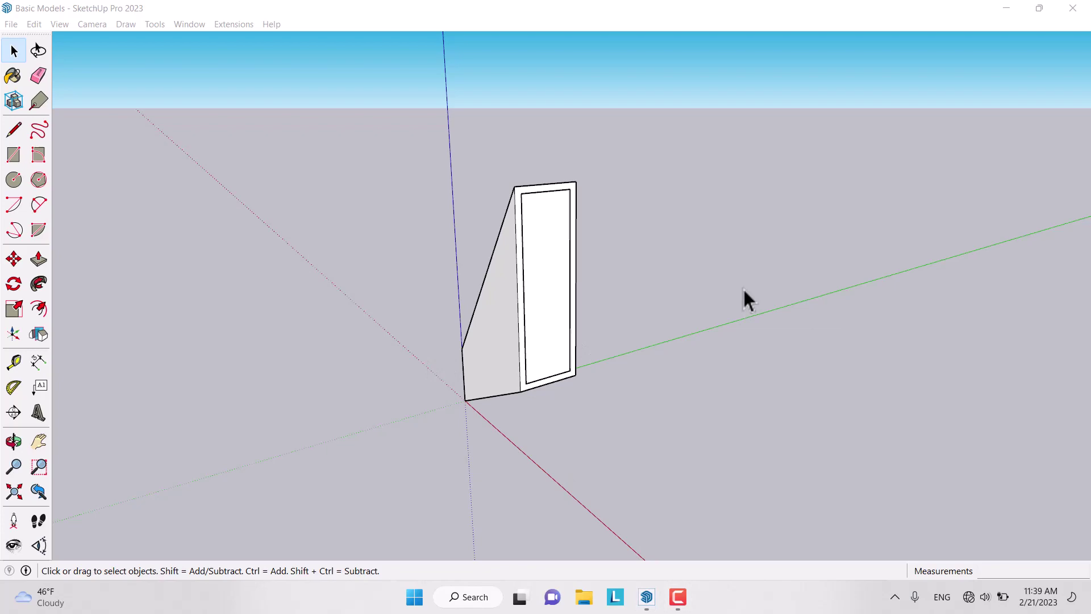
Orbit around the wedge panel and window-select the whole model.
mouse_move(519, 312)
middle_down()
mouse_move(342, 178)
mouse_move(597, 336)
middle_up()
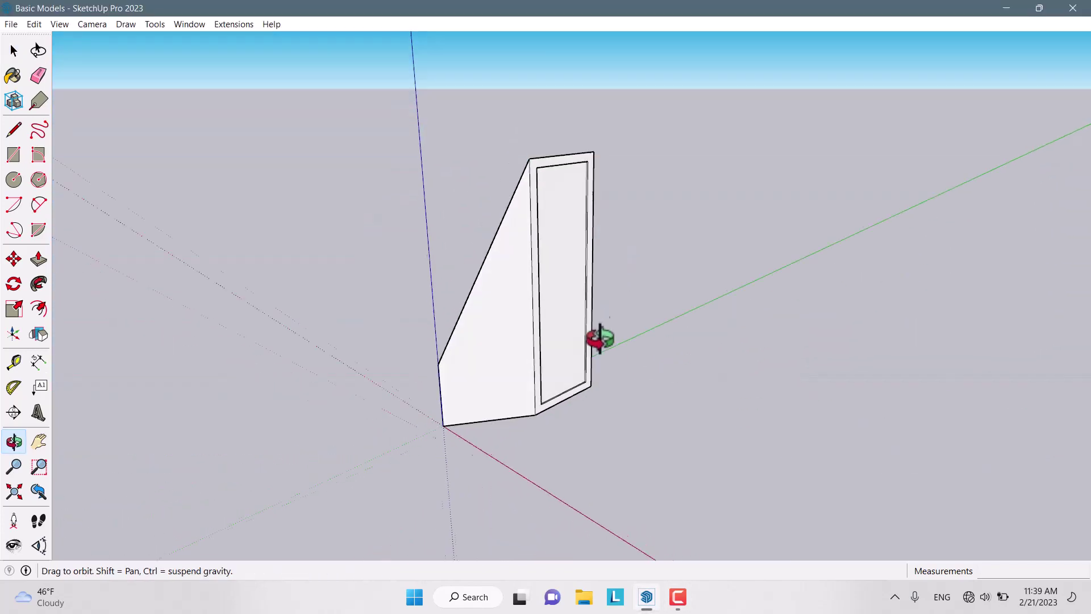
drag(597, 239, 480, 446)
mouse_move(480, 446)
middle_down()
mouse_move(470, 356)
mouse_move(742, 370)
middle_up()
drag(760, 143, 445, 403)
middle_drag(434, 435, 531, 335)
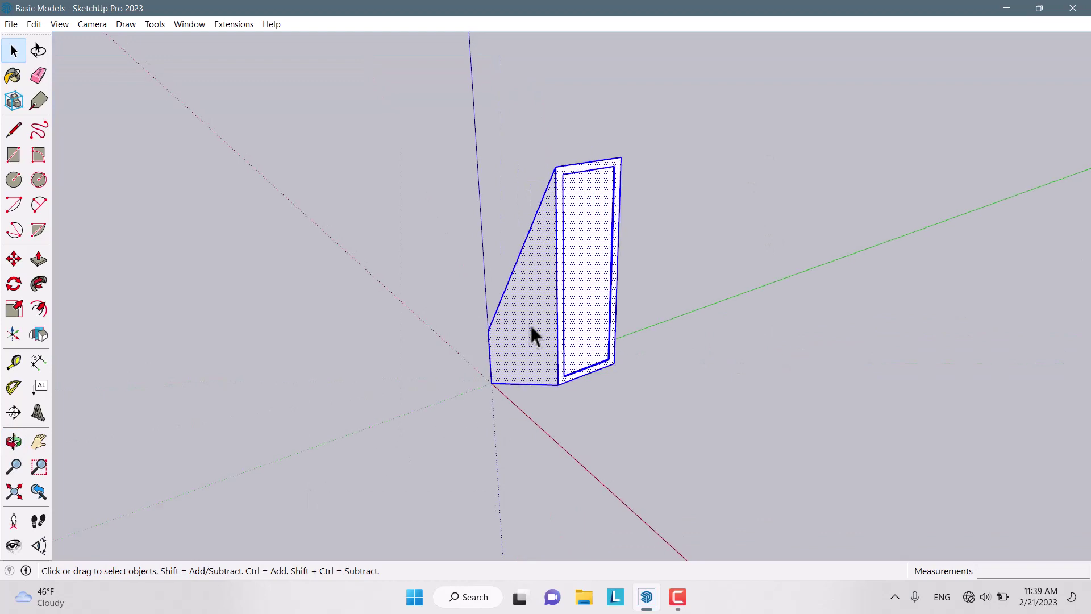
drag(828, 85, 204, 500)
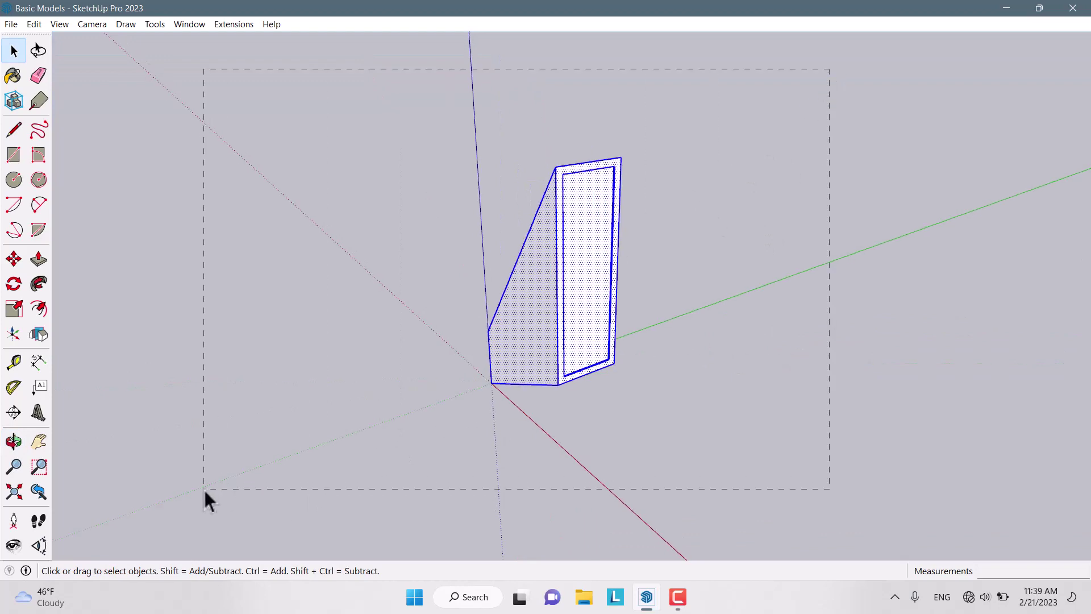
Turn the selected wedge panel geometry into one group using Make Group.
right_click(543, 306)
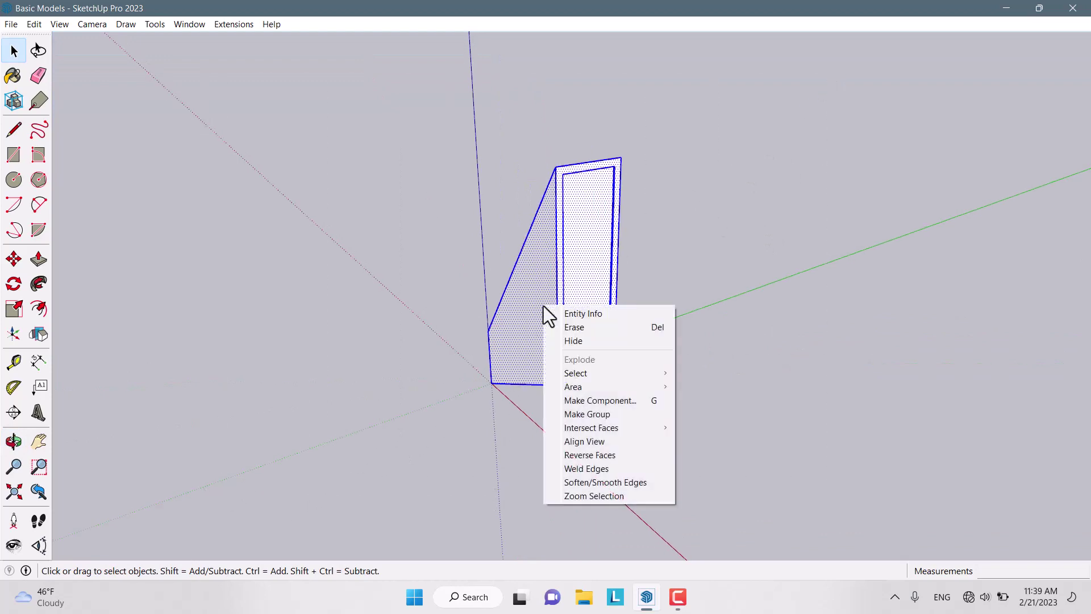
click(589, 414)
mouse_move(544, 395)
middle_down()
mouse_move(478, 395)
mouse_move(179, 316)
mouse_move(638, 441)
mouse_move(540, 417)
middle_up()
scroll(645, 413, up, 2)
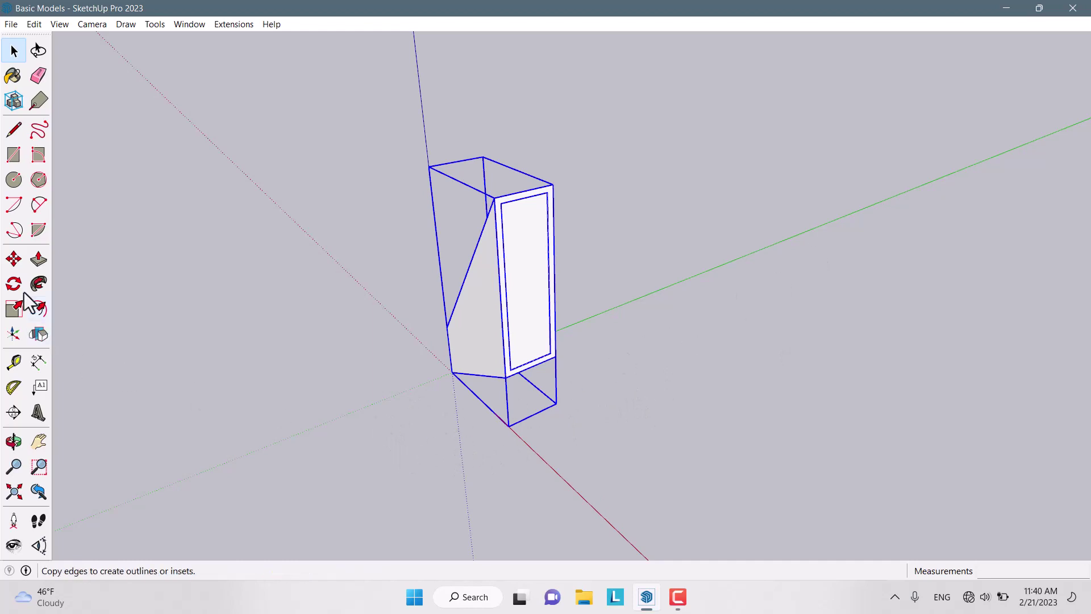
Start a Ctrl-copy of the wedge group from its bottom corner along the red axis.
click(14, 258)
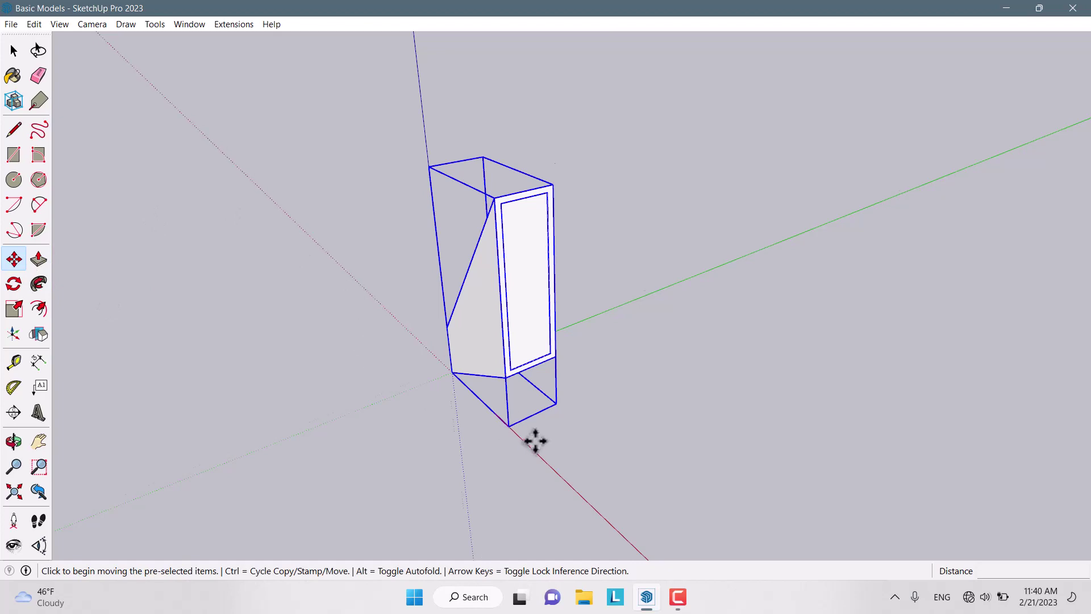
middle_drag(531, 441, 521, 413)
scroll(521, 413, up, 2)
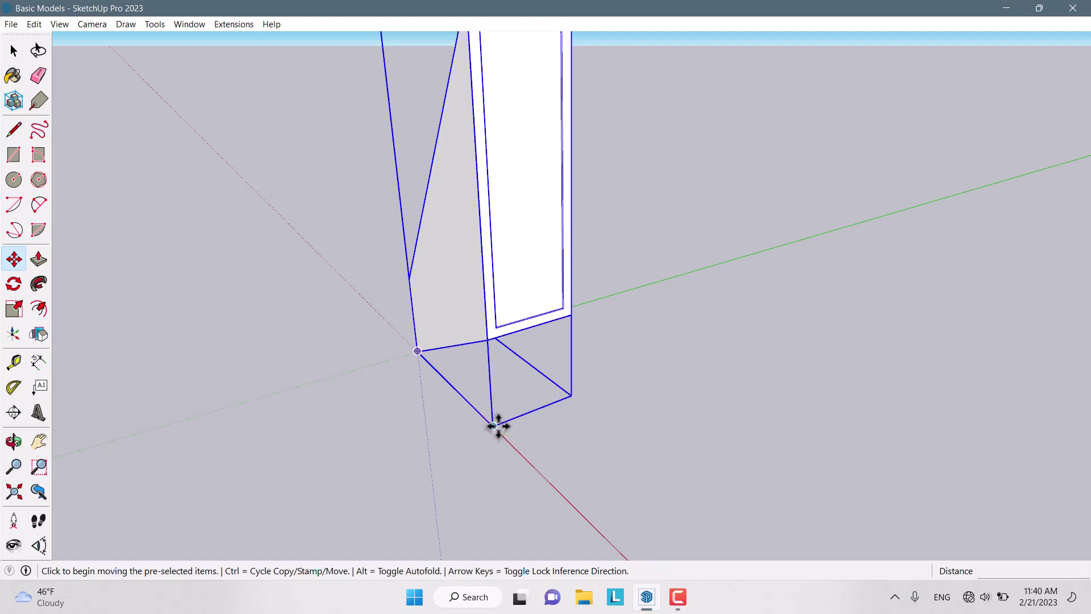
key(ctrl)
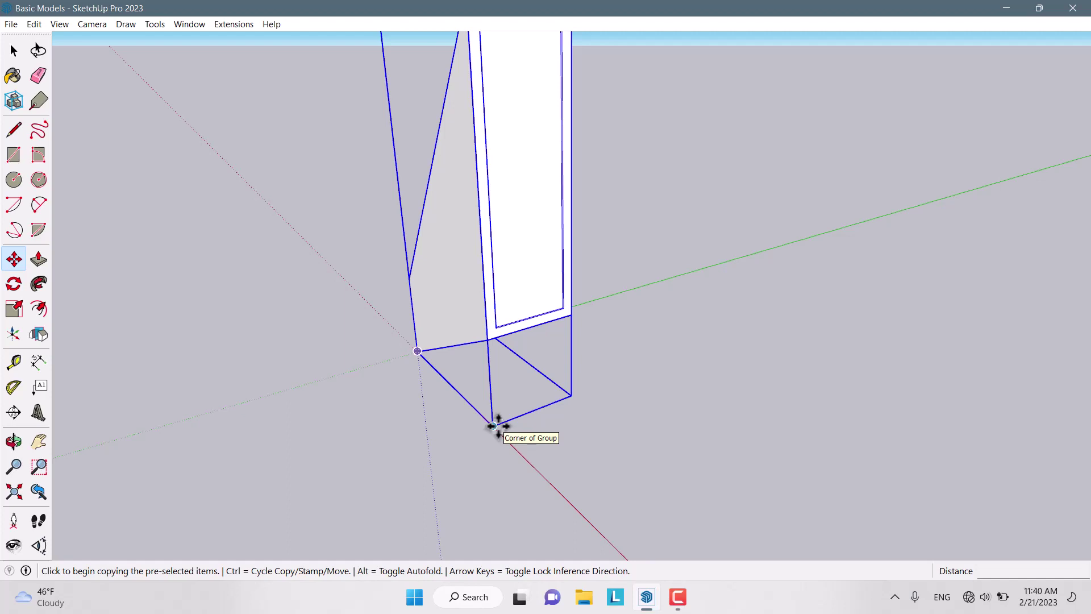
click(498, 427)
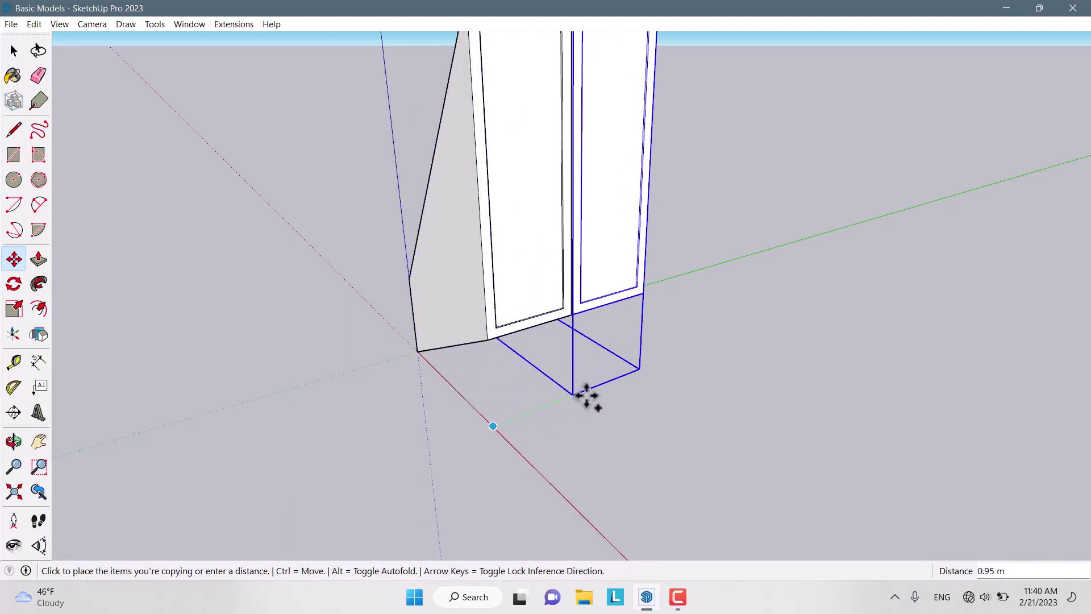
scroll(592, 394, down, 3)
mouse_move(594, 392)
middle_down()
mouse_move(482, 413)
mouse_move(590, 385)
middle_up()
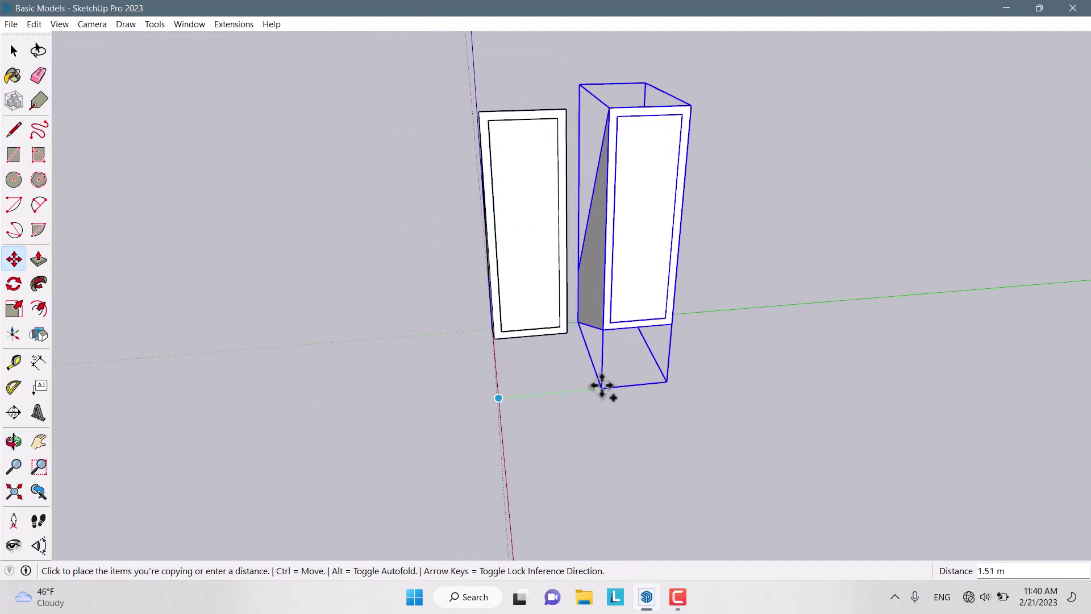
scroll(601, 385, down, 1)
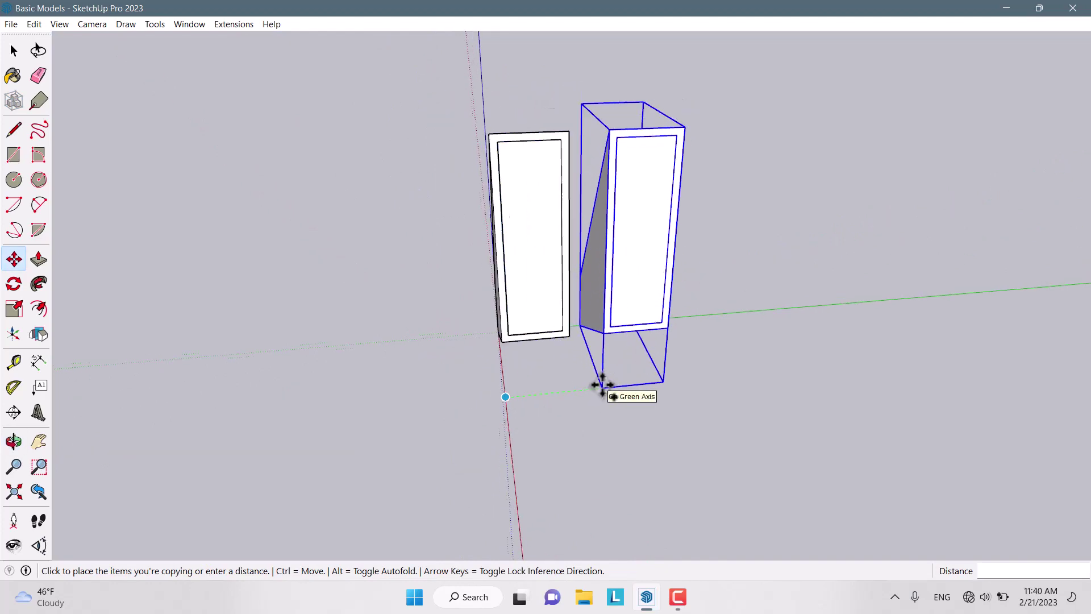
scroll(597, 388, down, 1)
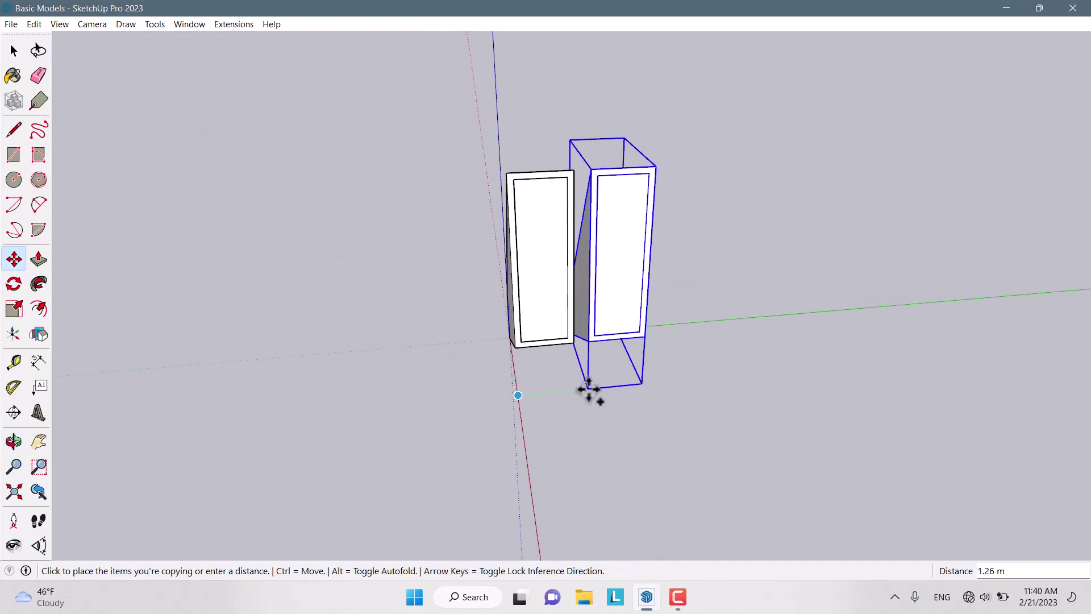
middle_drag(609, 387, 585, 191)
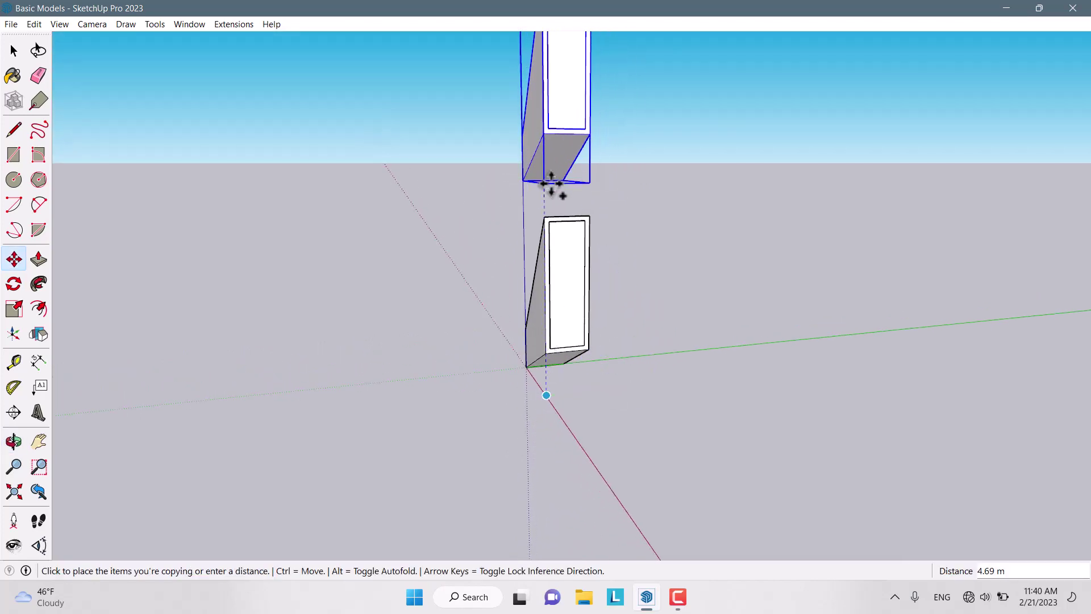
middle_drag(555, 170, 691, 349)
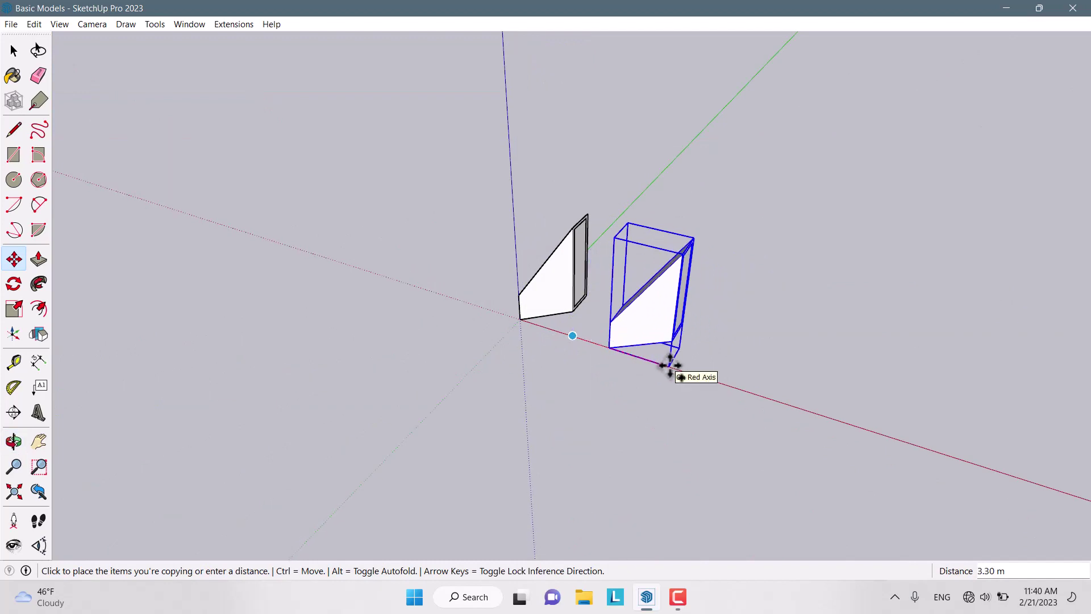
scroll(669, 365, up, 2)
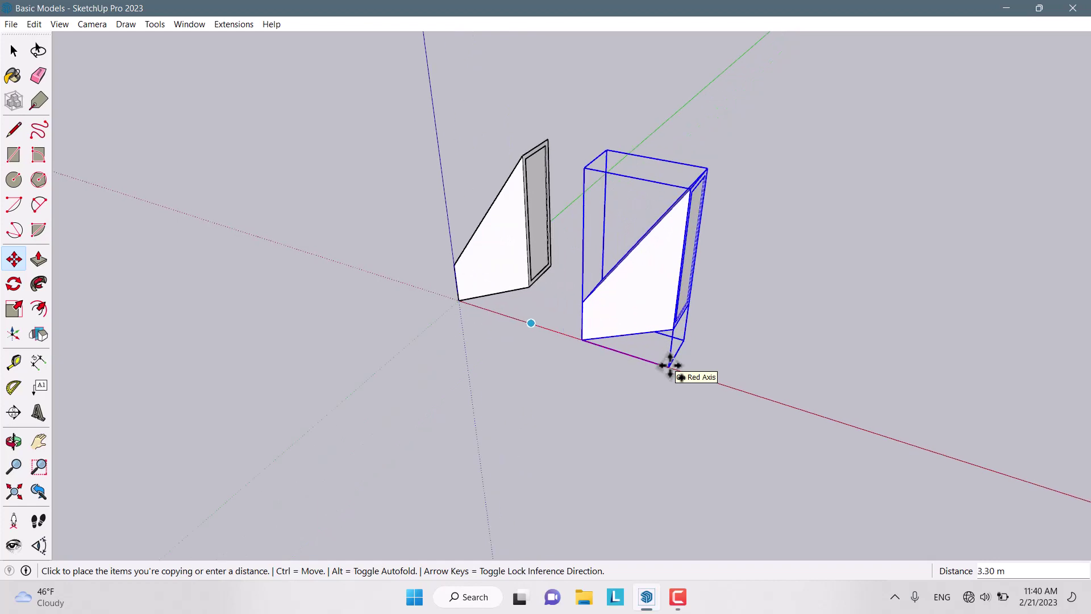
scroll(669, 364, up, 2)
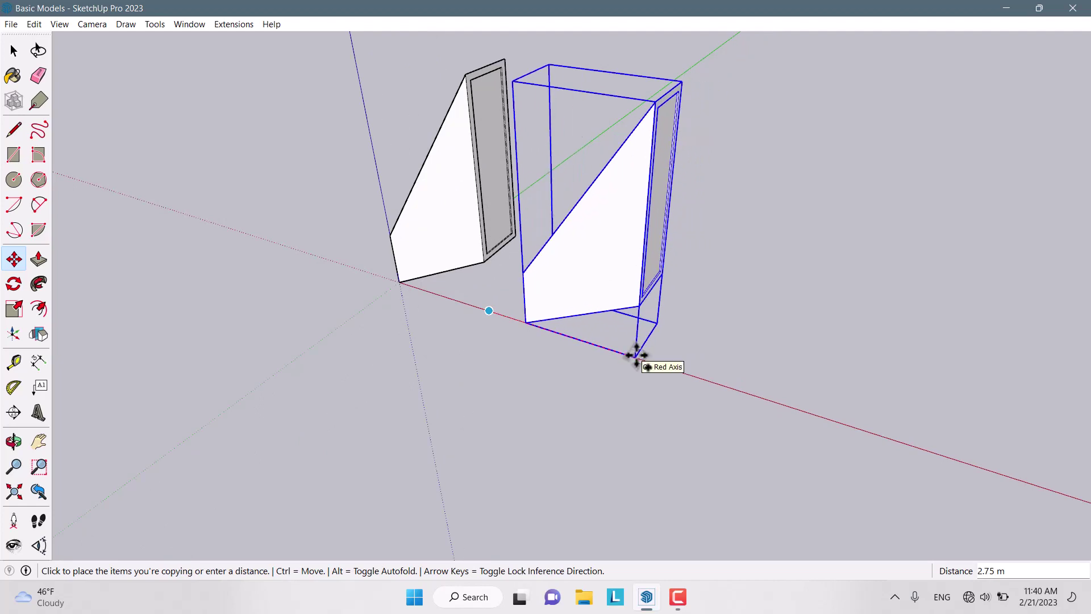
scroll(636, 355, down, 2)
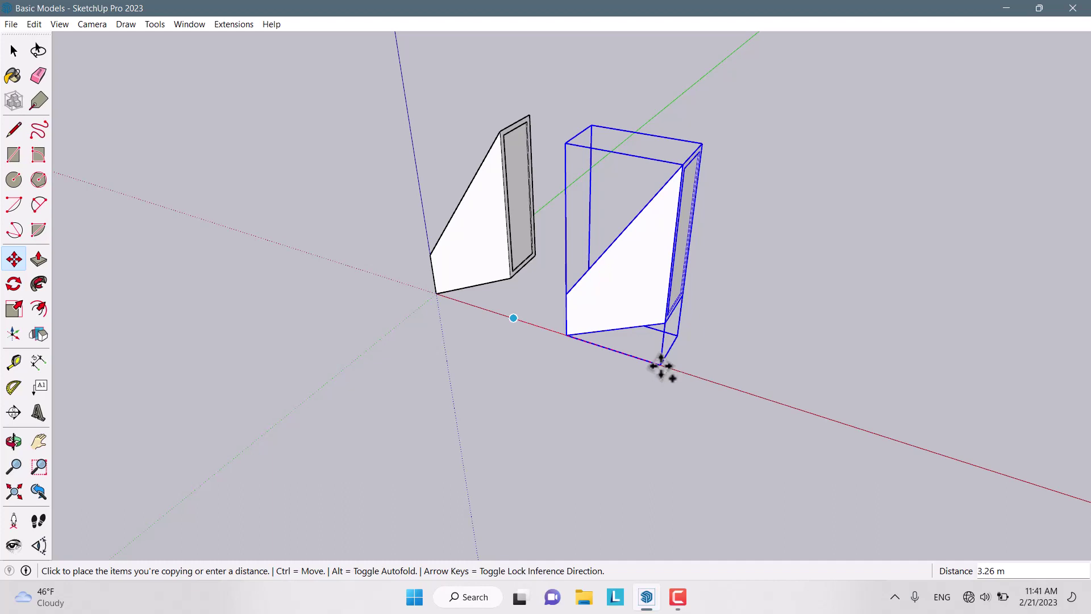
text(5)
Place the wedge copy 5 m along red, then return to Select and clear the selection.
key(Return)
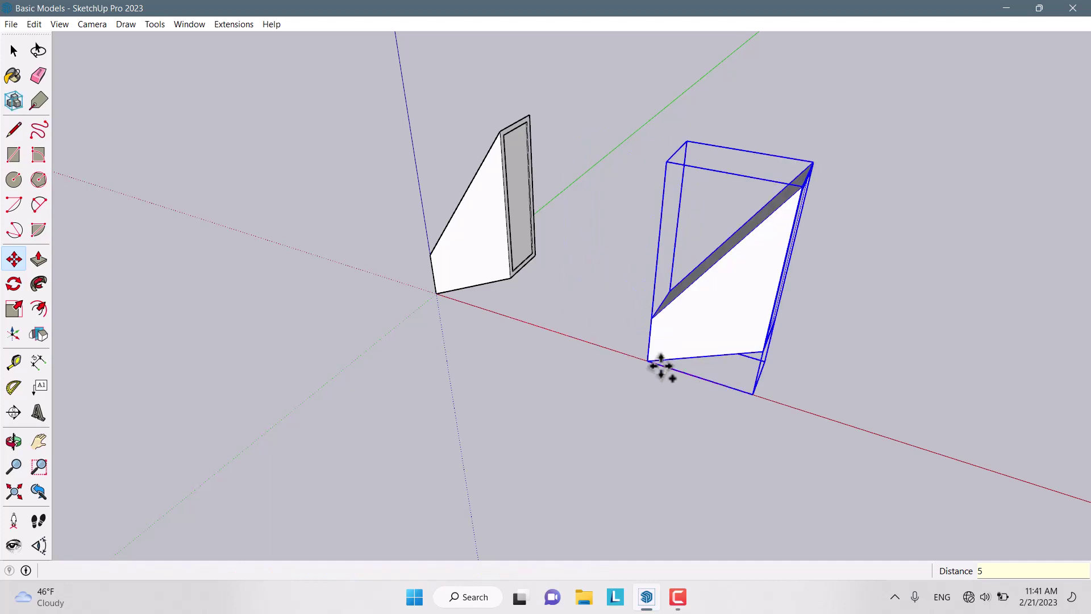
scroll(392, 220, down, 1)
key(space)
click(463, 431)
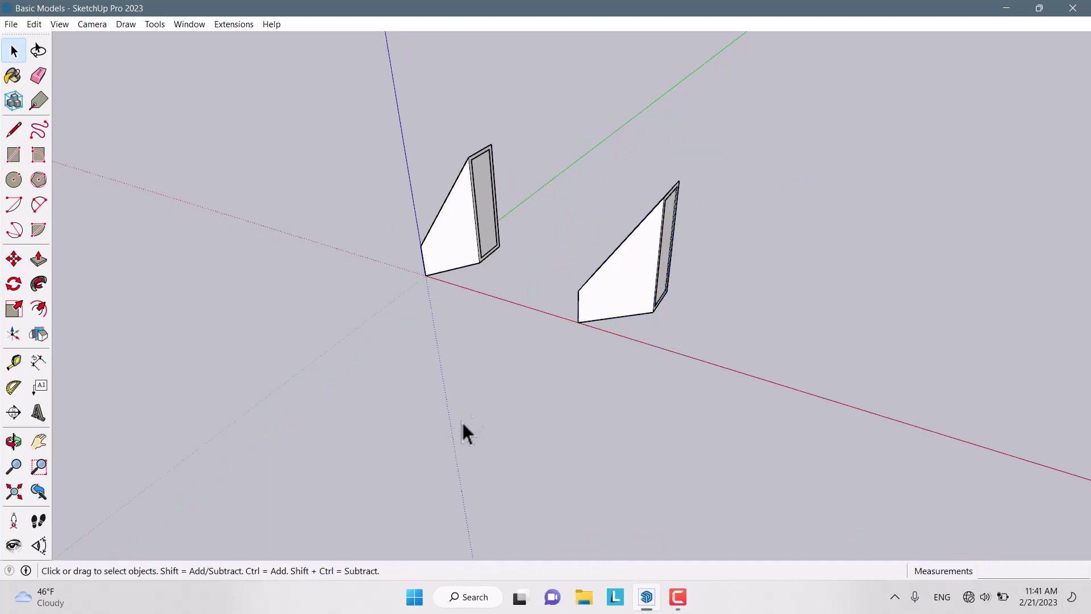
scroll(707, 287, up, 2)
Pick the Flip tool and choose the copied wedge panel.
middle_drag(706, 288, 647, 271)
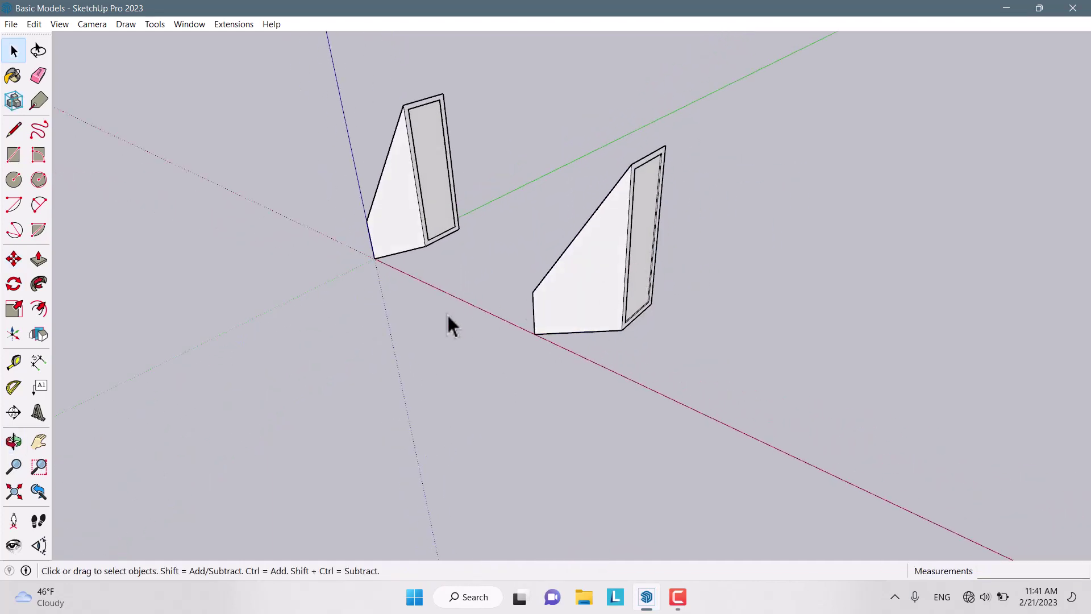
click(39, 334)
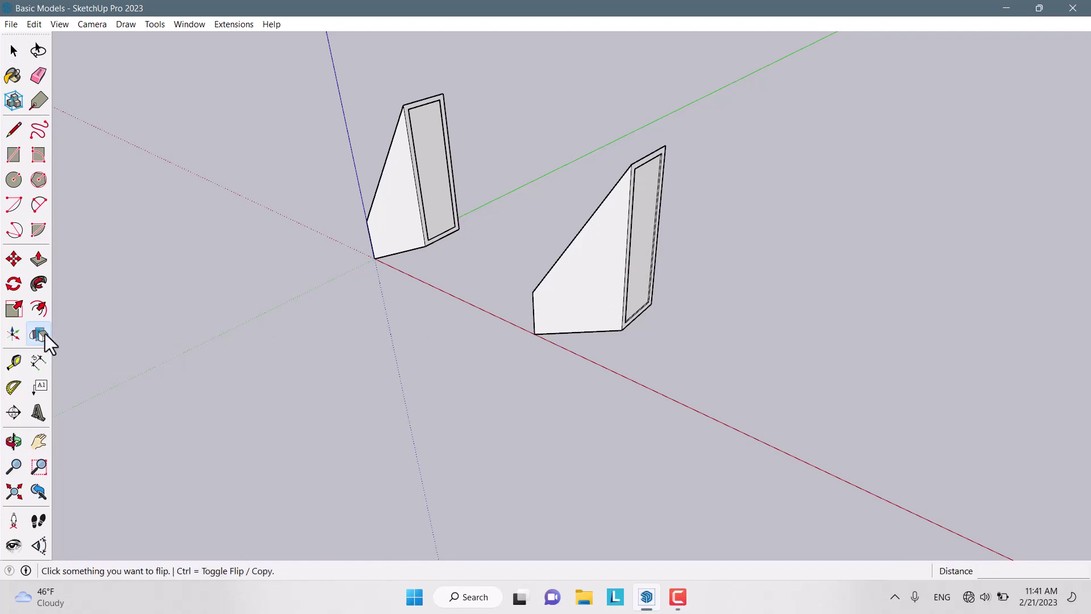
click(594, 290)
scroll(413, 392, down, 1)
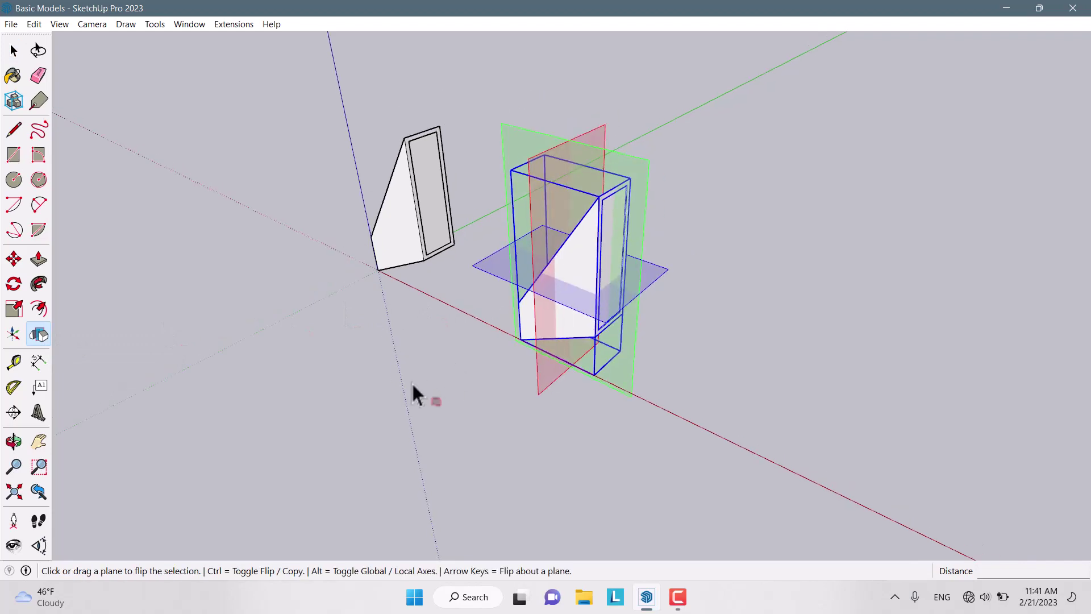
middle_drag(411, 381, 511, 401)
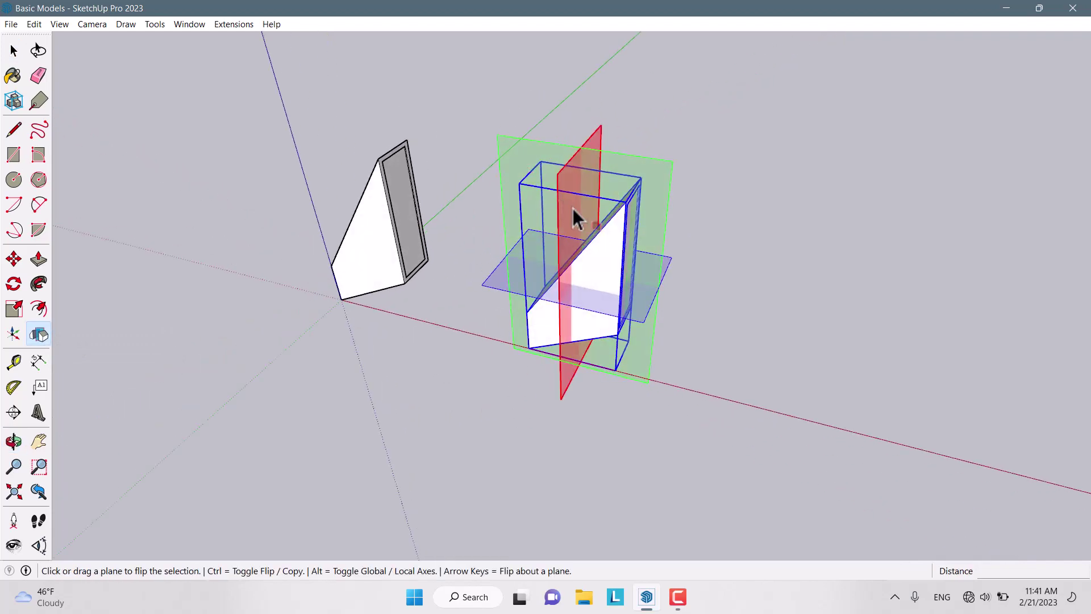
mouse_move(512, 268)
middle_down()
mouse_move(882, 255)
mouse_move(758, 250)
middle_up()
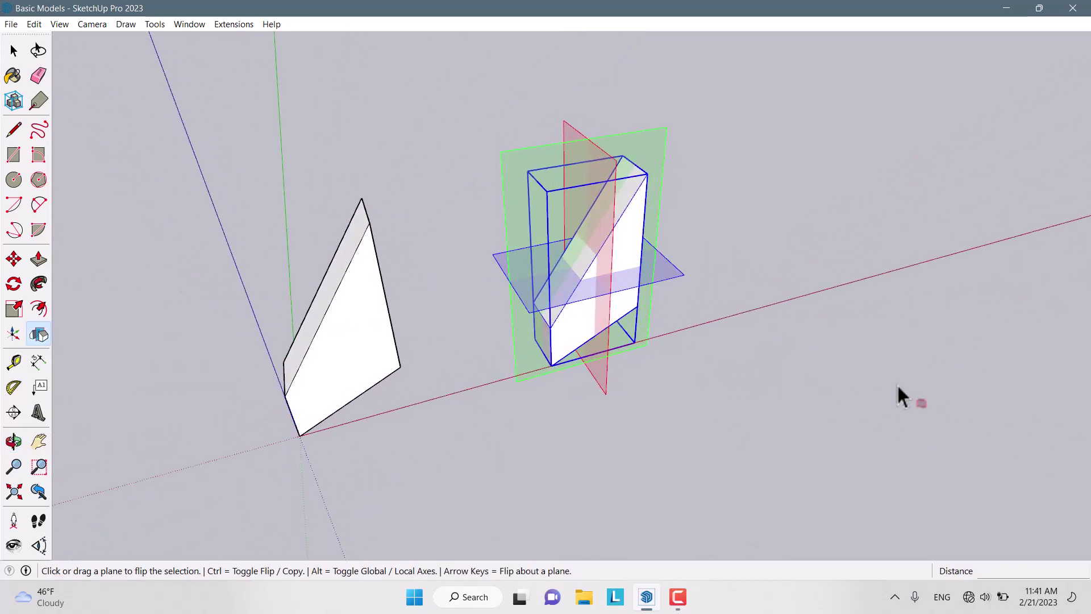
mouse_move(709, 439)
middle_down()
mouse_move(582, 357)
mouse_move(673, 383)
middle_up()
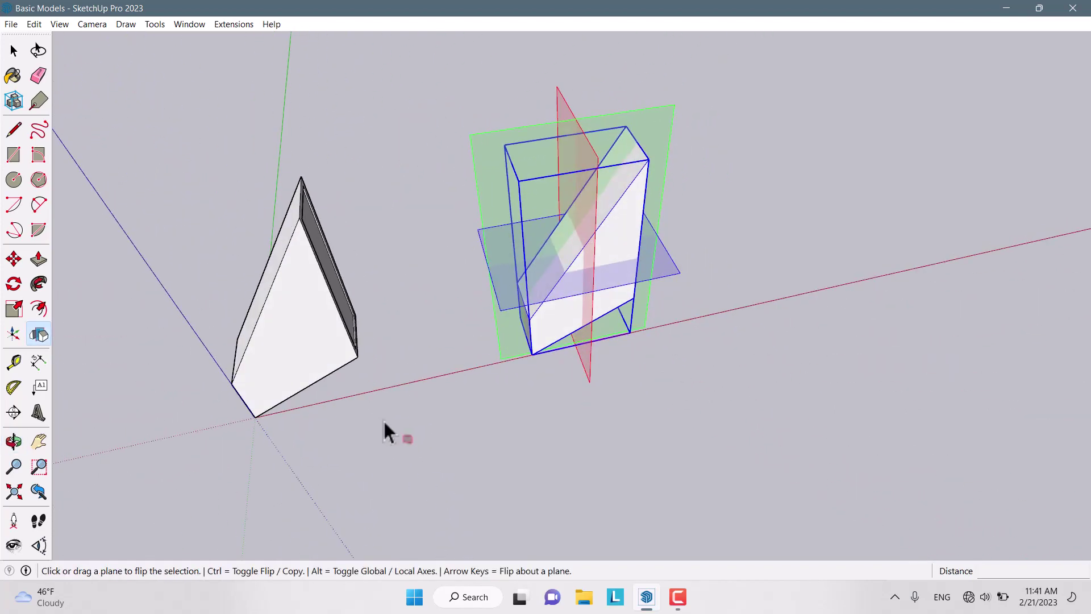
Mirror the copied wedge along the red axis, then return to Select and inspect both.
click(596, 204)
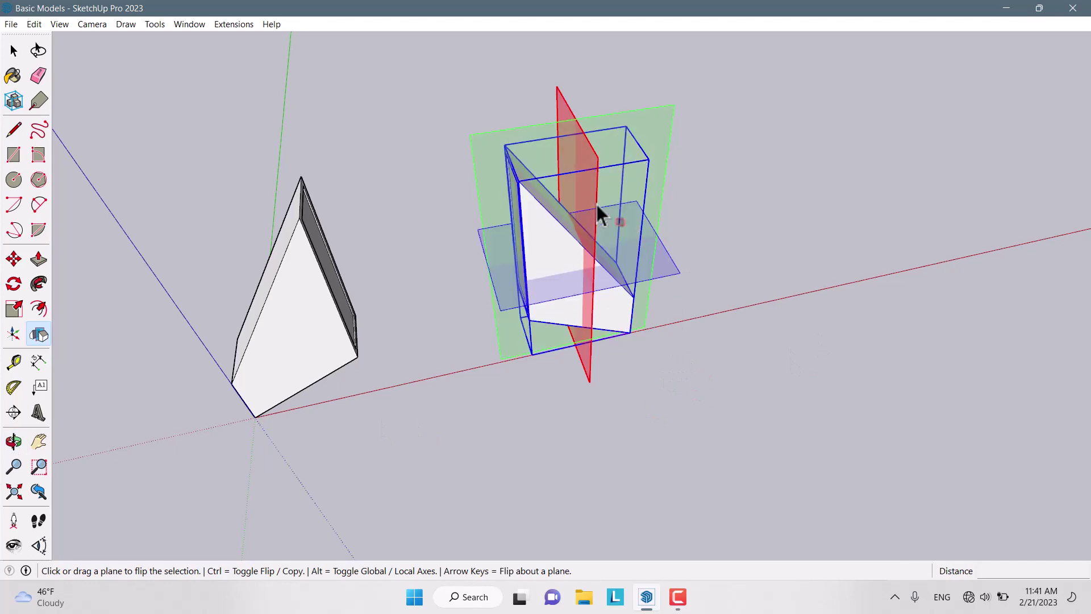
mouse_move(531, 443)
middle_down()
mouse_move(764, 264)
mouse_move(649, 301)
middle_up()
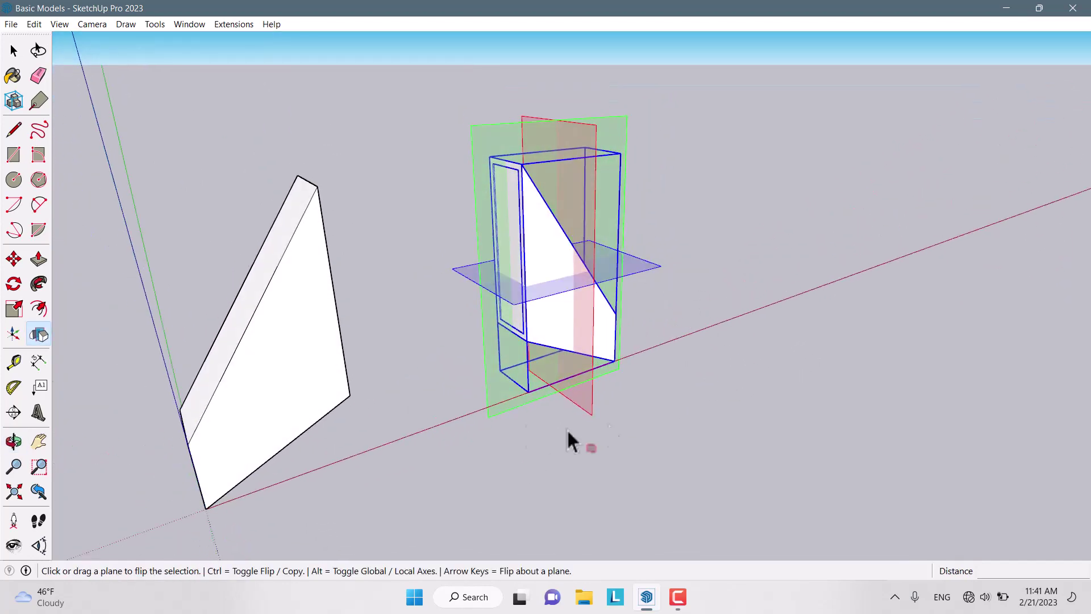
key(space)
click(363, 410)
mouse_move(362, 404)
middle_down()
mouse_move(894, 349)
mouse_move(577, 275)
mouse_move(572, 333)
mouse_move(731, 317)
middle_up()
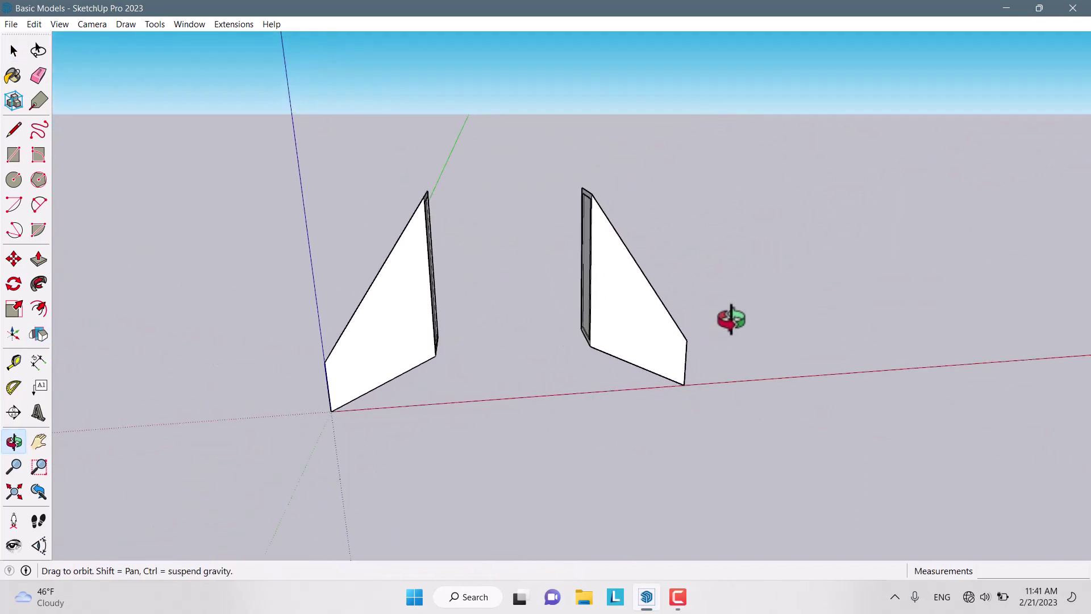
mouse_move(628, 333)
middle_down()
mouse_move(605, 336)
mouse_move(607, 350)
middle_up()
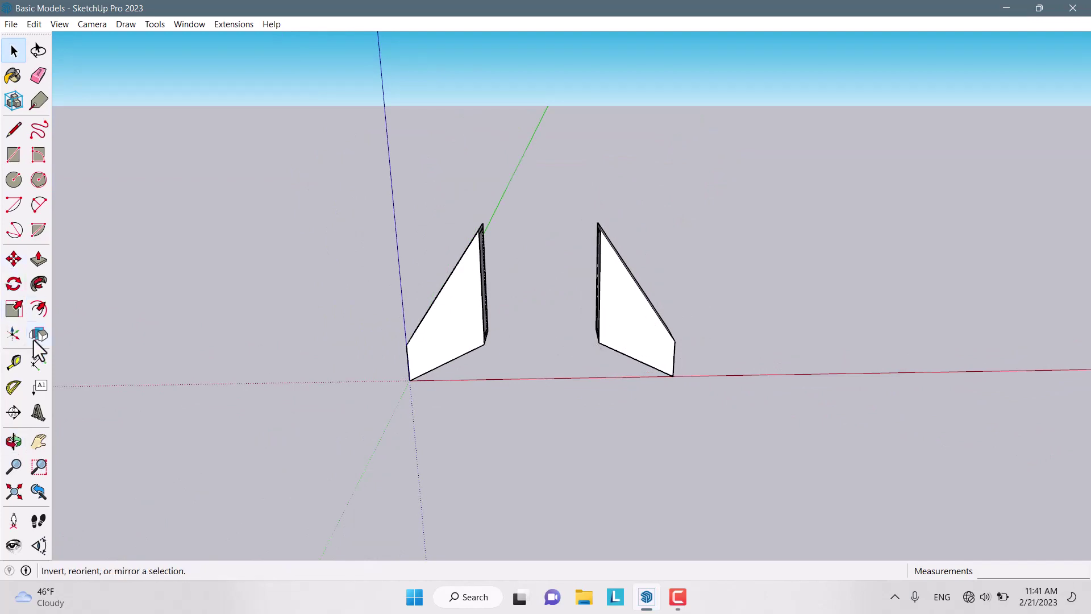
Window-select both facing wedges and start a Ctrl-copy with the Move tool.
middle_drag(673, 278, 381, 328)
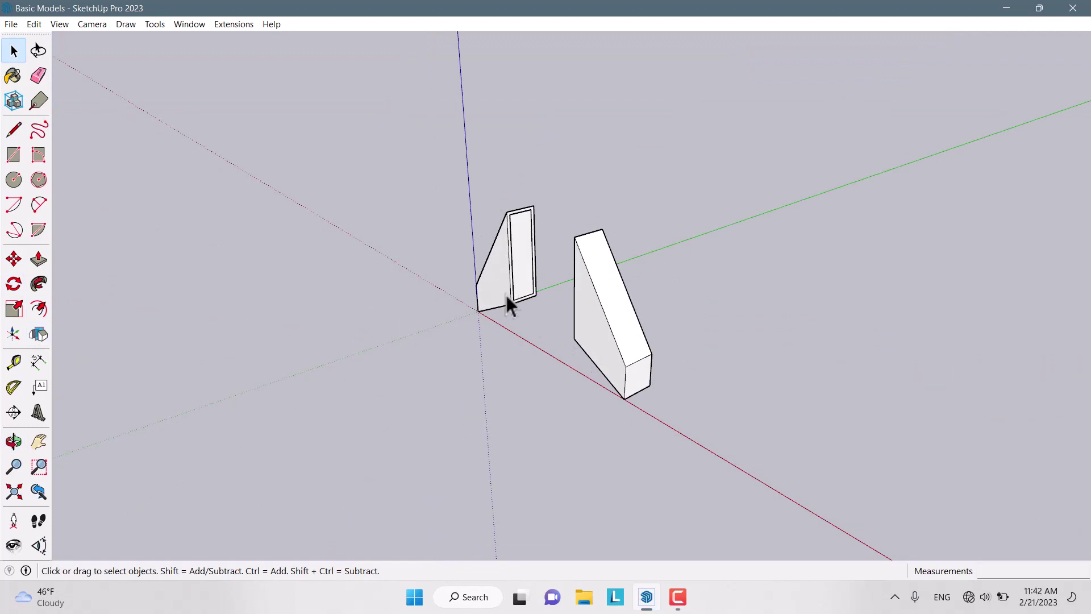
middle_drag(546, 317, 309, 345)
middle_drag(693, 214, 813, 199)
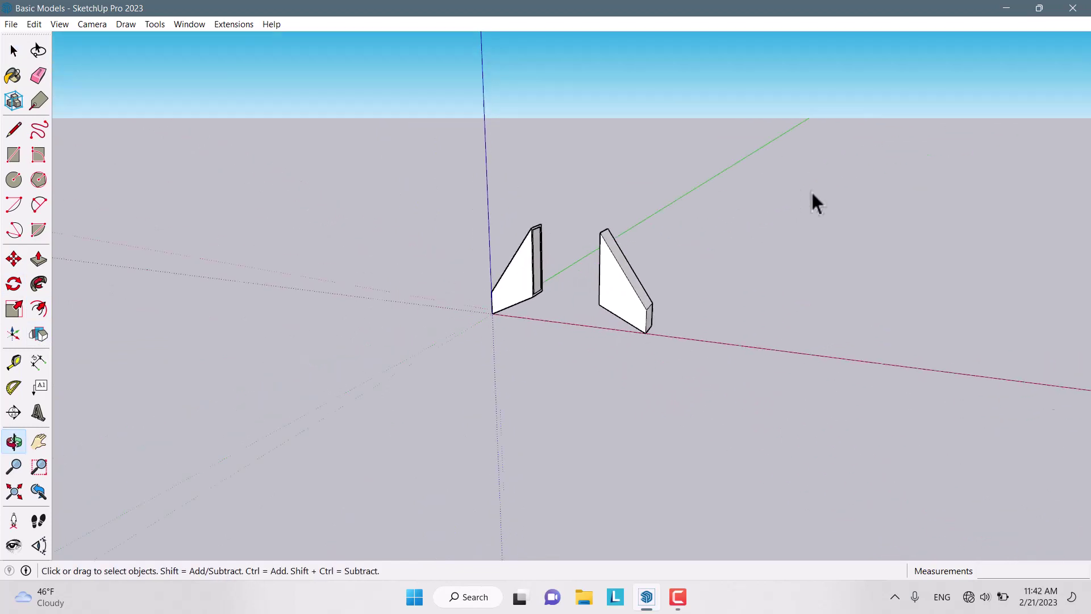
drag(644, 286, 369, 411)
mouse_move(368, 412)
middle_down()
mouse_move(673, 236)
mouse_move(474, 349)
middle_up()
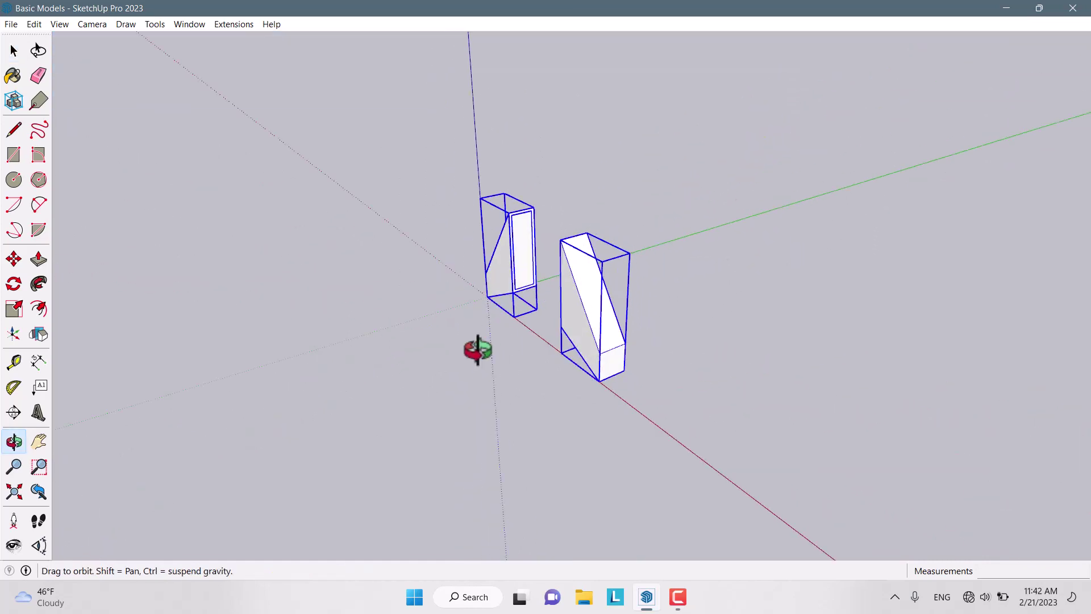
click(12, 261)
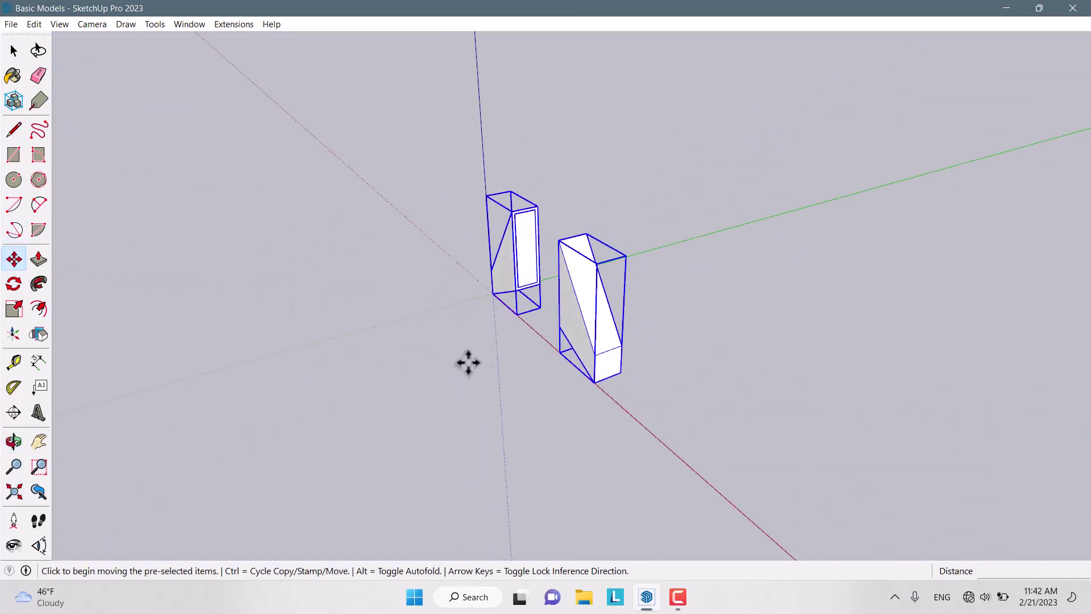
key(ctrl)
scroll(687, 372, up, 2)
scroll(631, 396, up, 2)
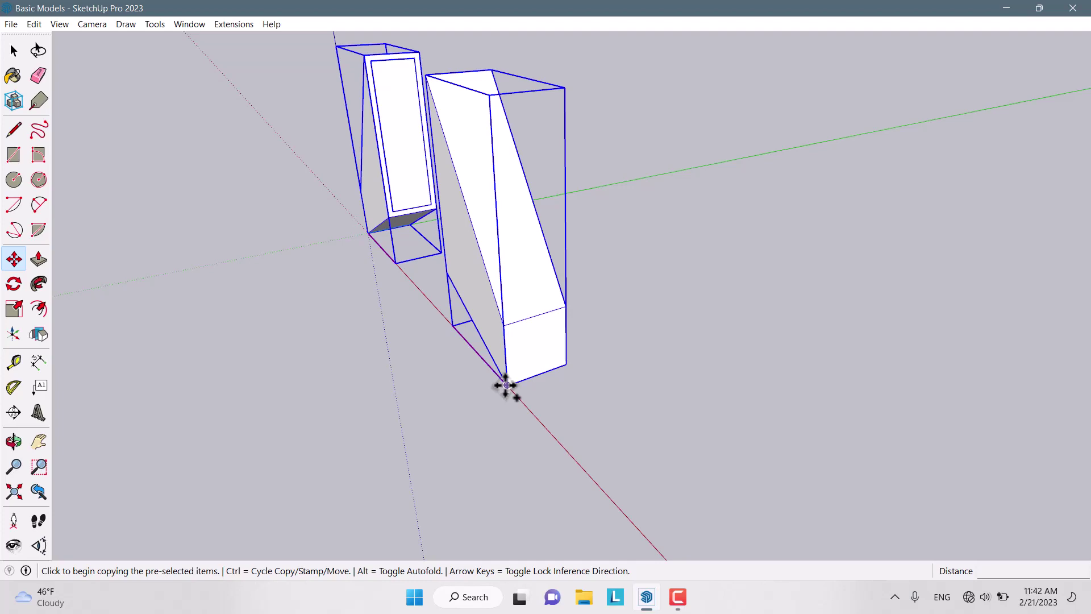
Place a copy of the wedge pair 3 m along the green axis.
click(505, 386)
middle_drag(519, 383, 419, 378)
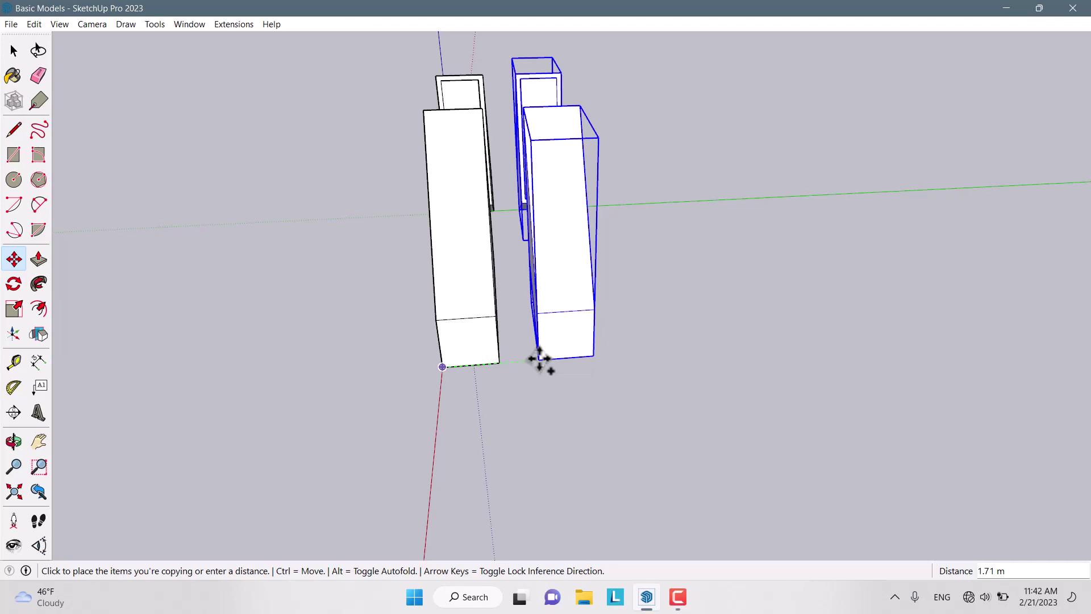
text(3)
key(Return)
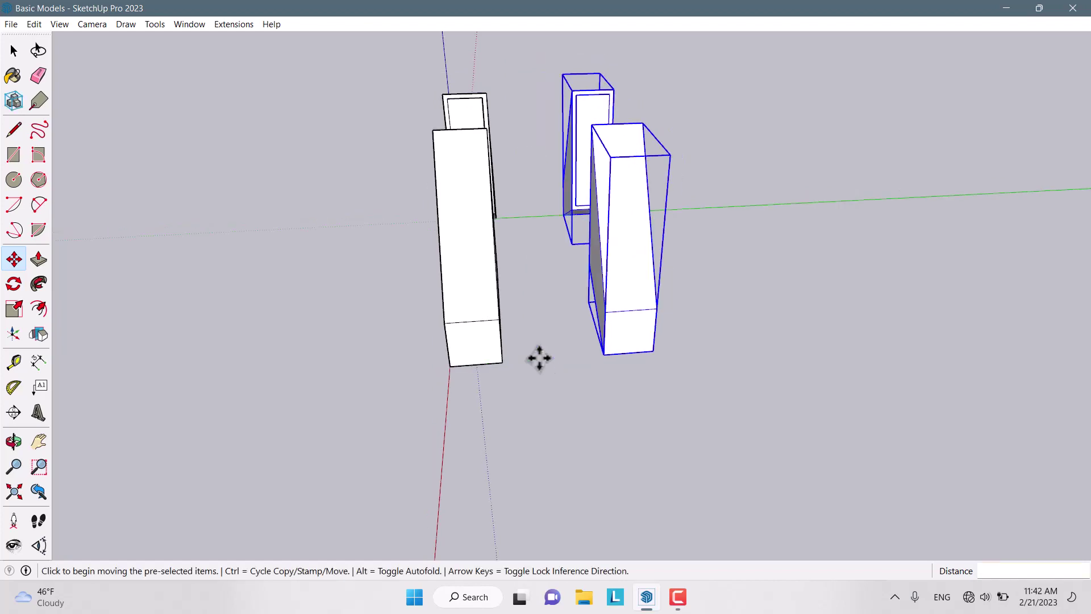
middle_drag(541, 360, 835, 343)
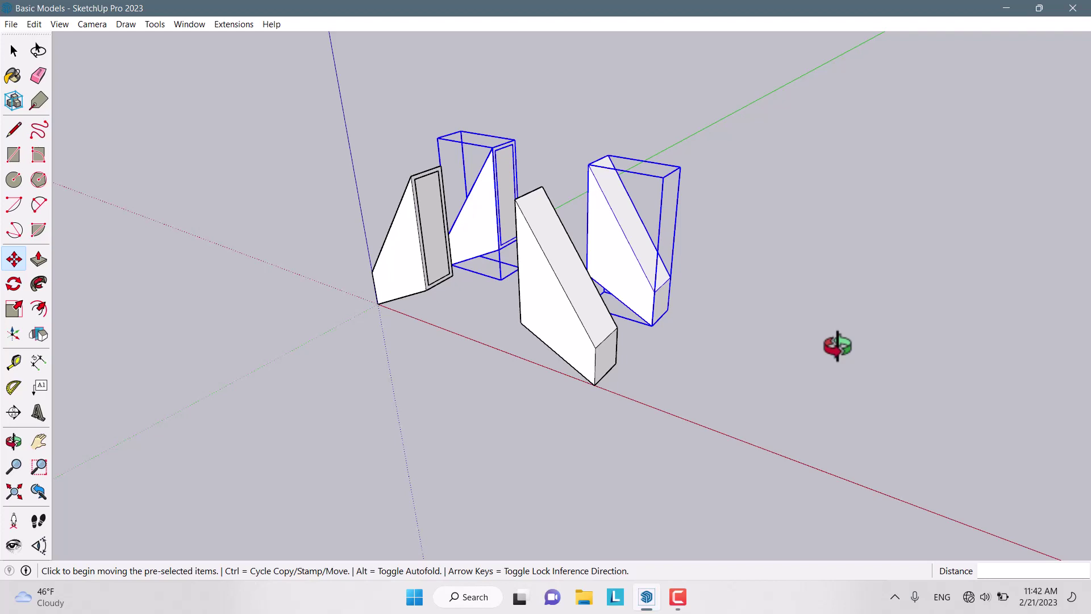
scroll(429, 341, down, 3)
scroll(483, 372, down, 1)
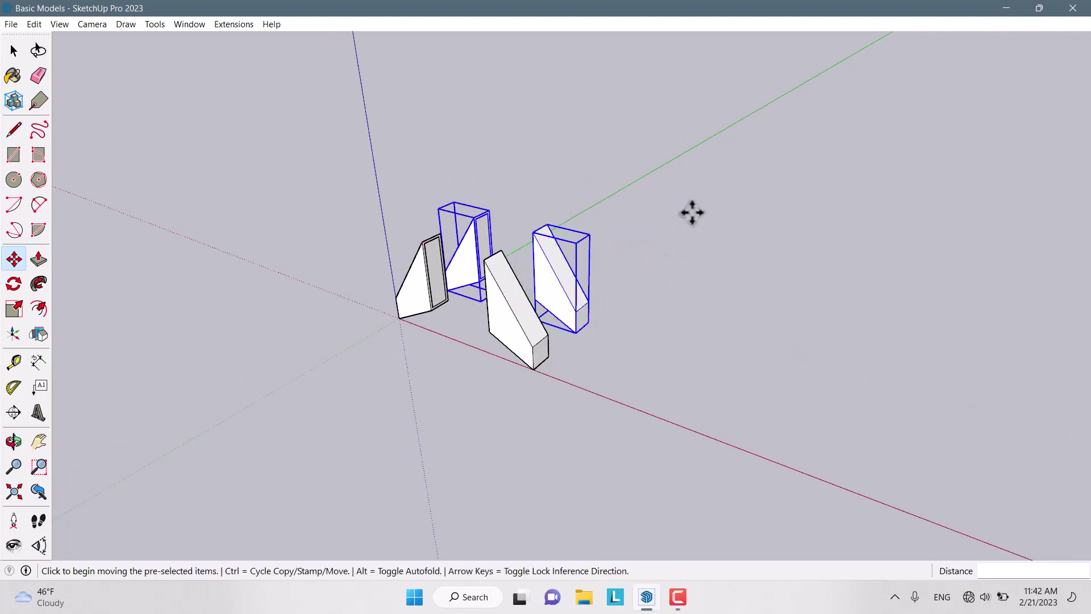
scroll(600, 337, up, 1)
scroll(601, 337, up, 1)
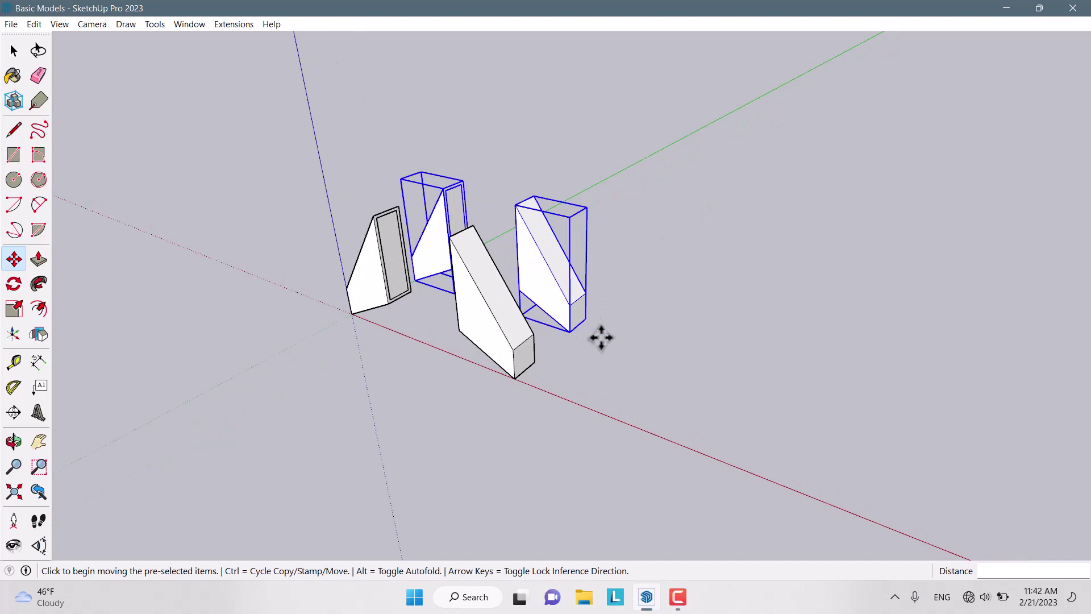
scroll(600, 336, up, 2)
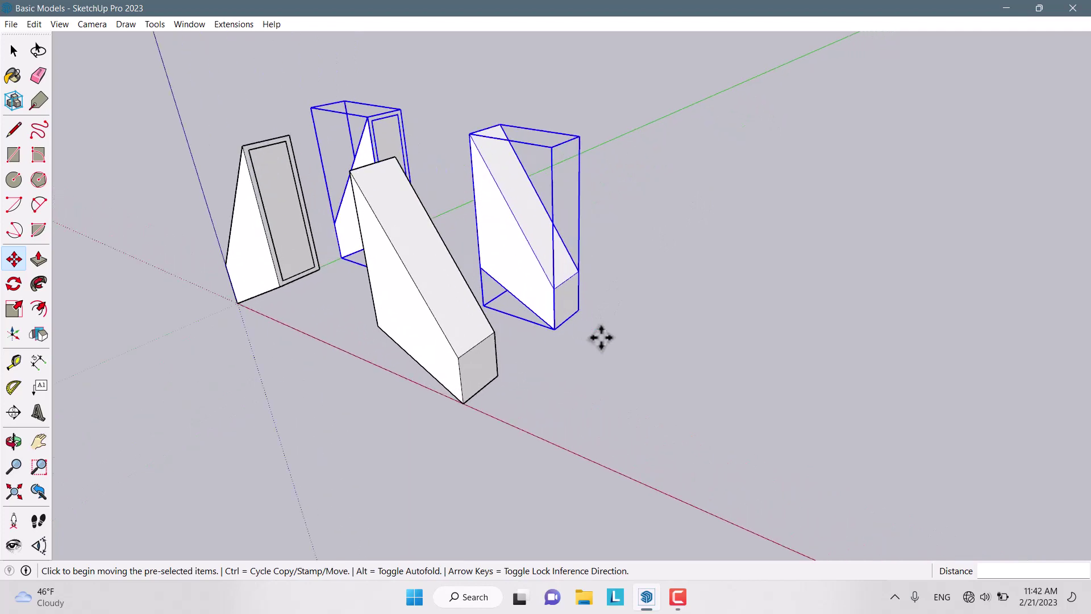
Copy the wedge pair again along green and array it 8x, then return to Select.
key(ctrl)
click(554, 328)
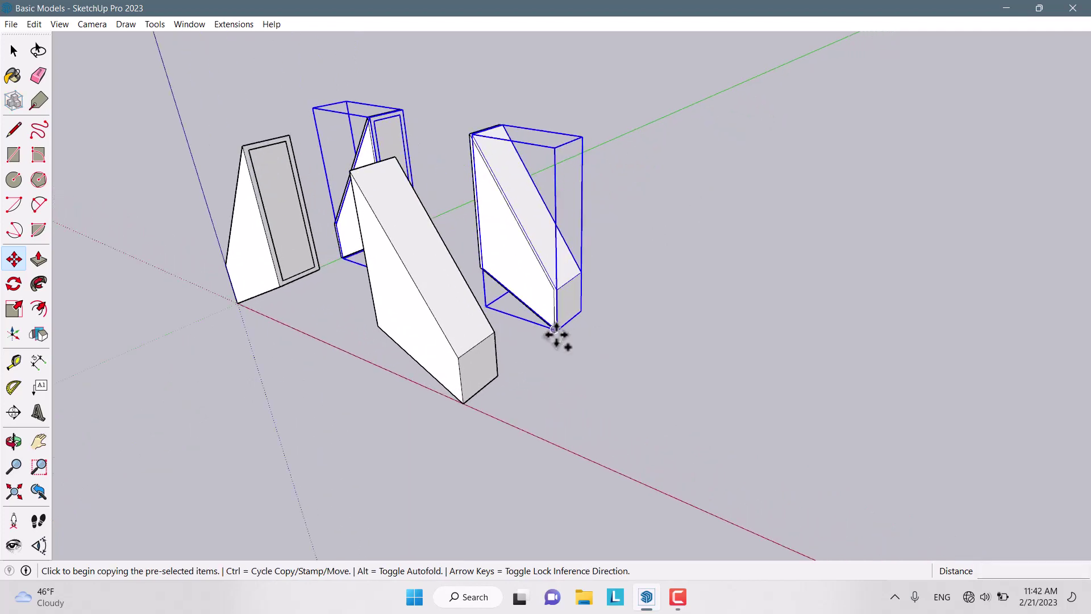
middle_drag(554, 328, 378, 372)
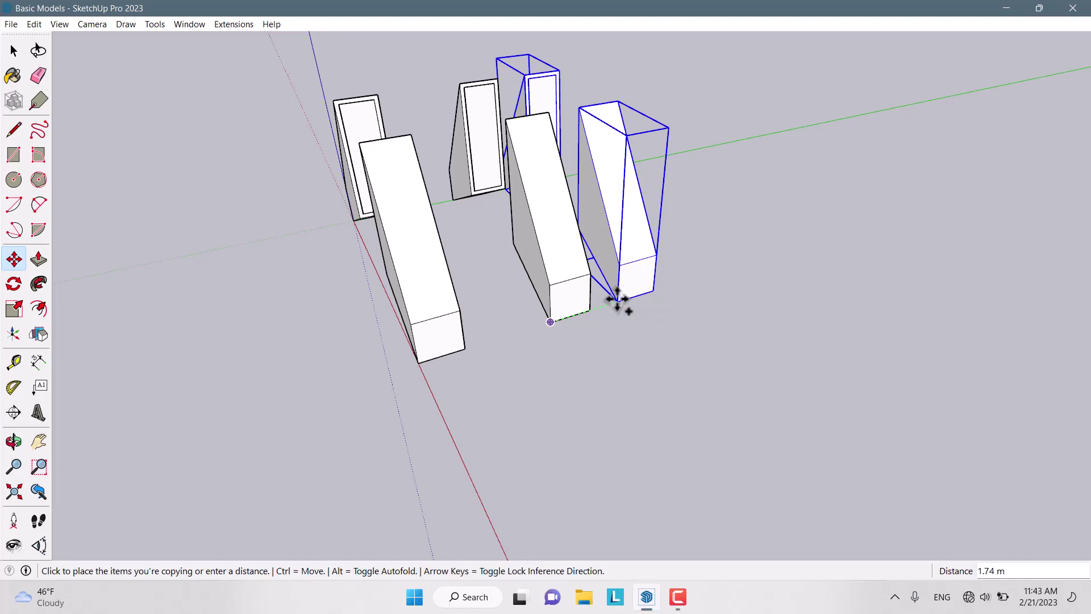
text(2)
key(Return)
mouse_move(619, 298)
middle_down()
mouse_move(673, 147)
mouse_move(580, 151)
middle_up()
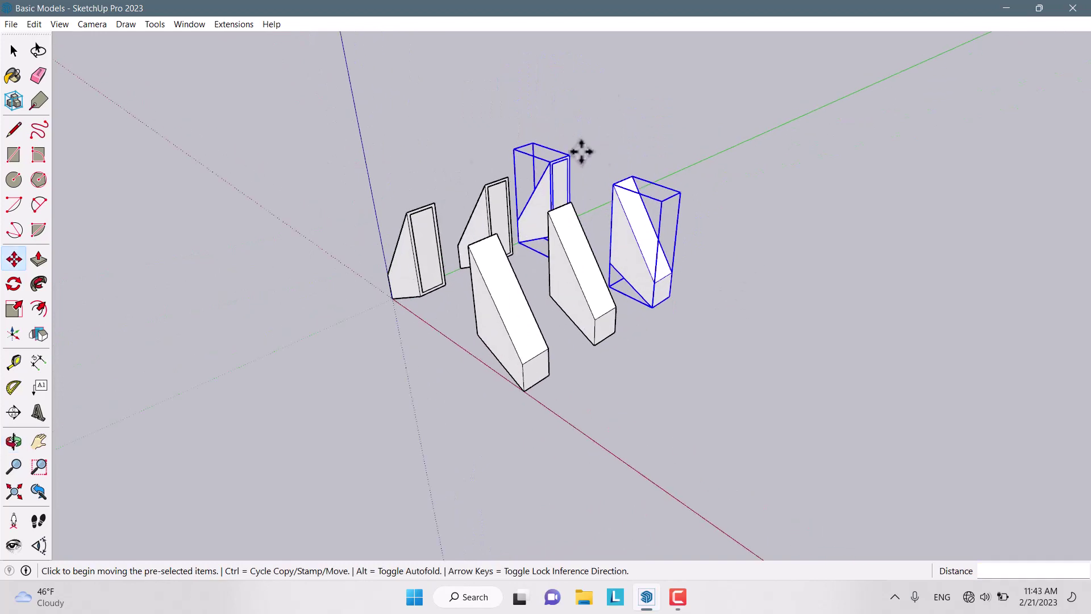
mouse_move(636, 383)
middle_down()
mouse_move(675, 363)
mouse_move(679, 300)
middle_up()
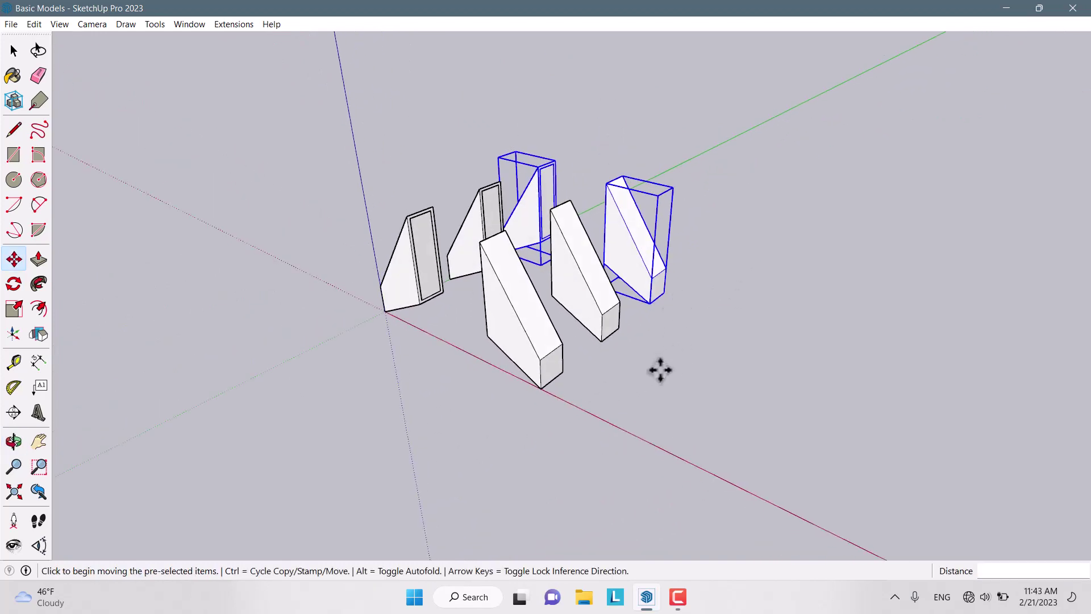
text(8x)
key(Return)
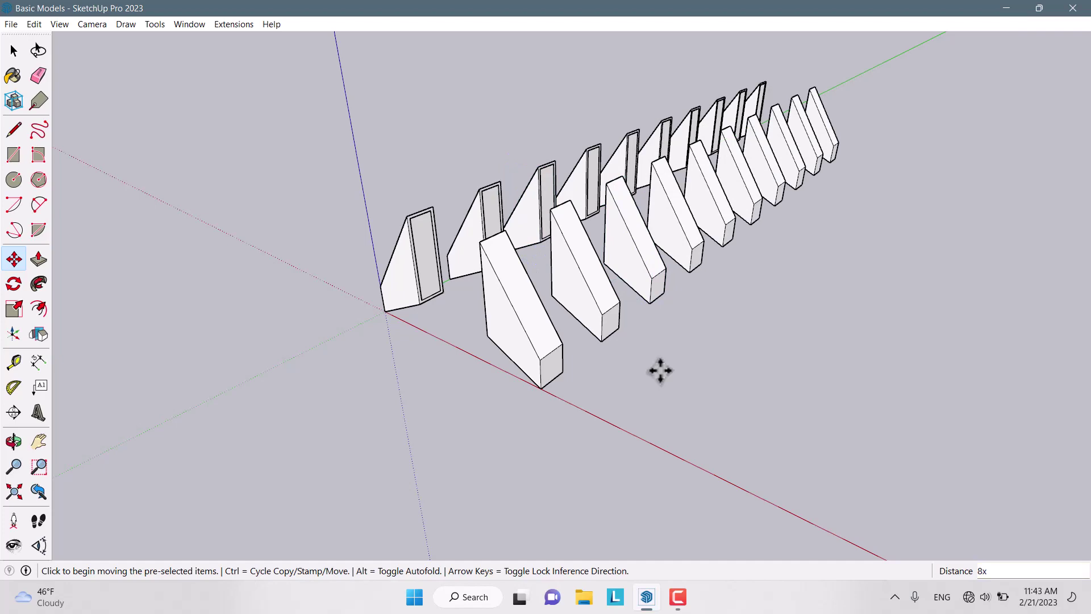
key(space)
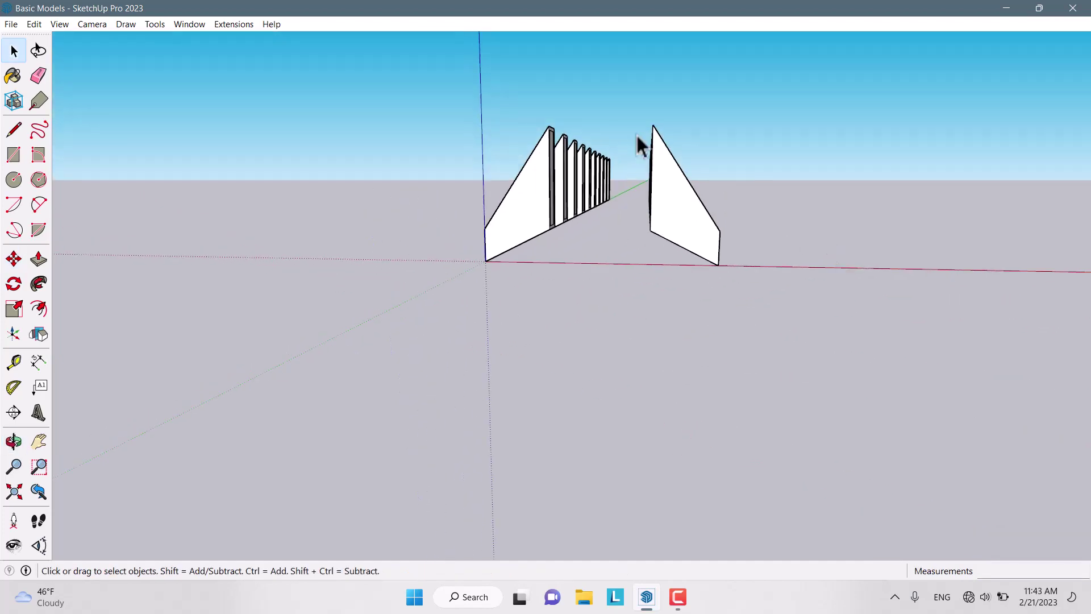
scroll(640, 145, up, 5)
scroll(729, 179, up, 5)
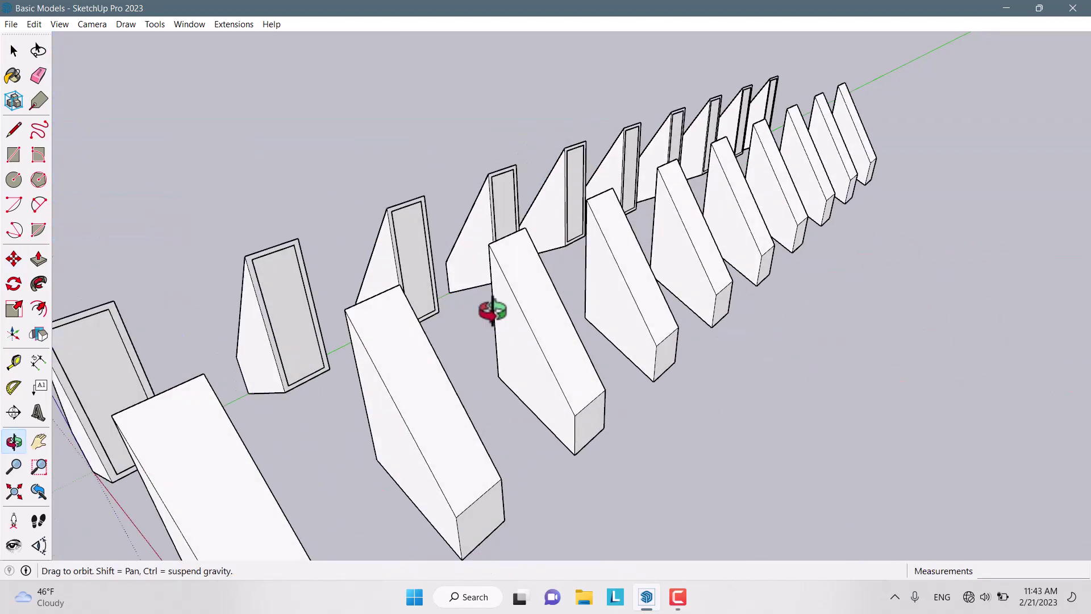
Select all eighteen wedge panels in both rows and make them one group.
mouse_move(729, 179)
middle_down()
mouse_move(714, 198)
mouse_move(532, 143)
middle_up()
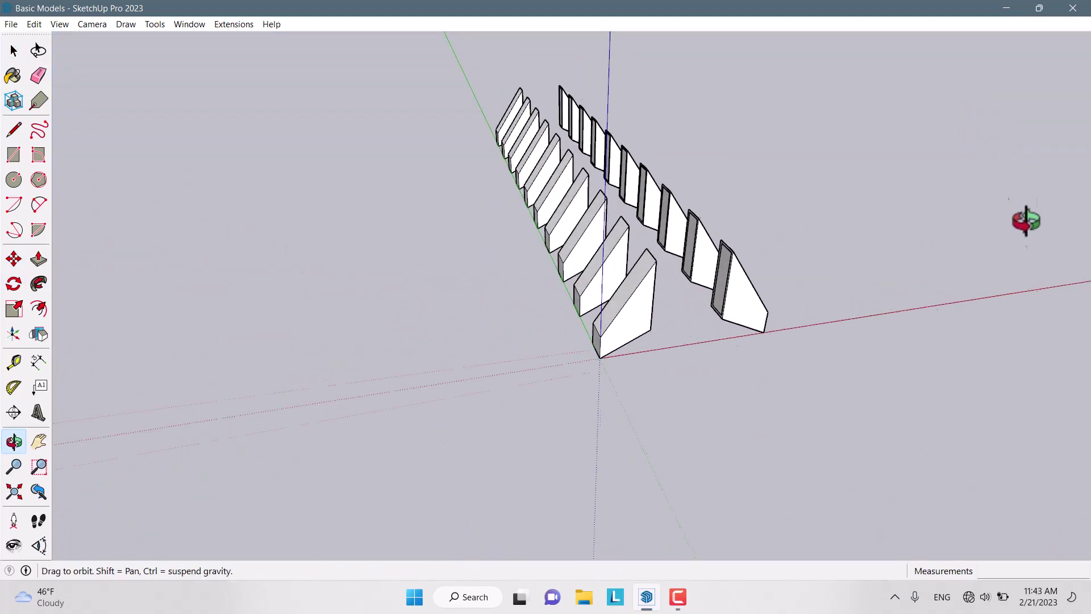
mouse_move(461, 382)
middle_down()
mouse_move(655, 390)
mouse_move(457, 411)
mouse_move(227, 338)
mouse_move(509, 329)
mouse_move(736, 390)
mouse_move(455, 353)
mouse_move(678, 326)
mouse_move(814, 196)
middle_up()
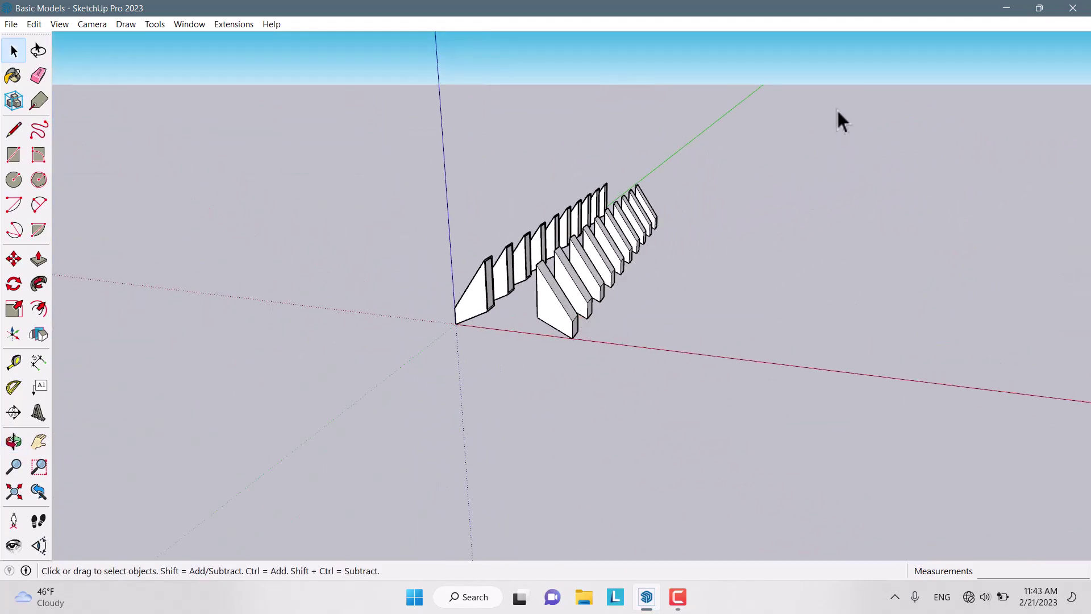
drag(243, 450, 244, 451)
scroll(517, 275, up, 3)
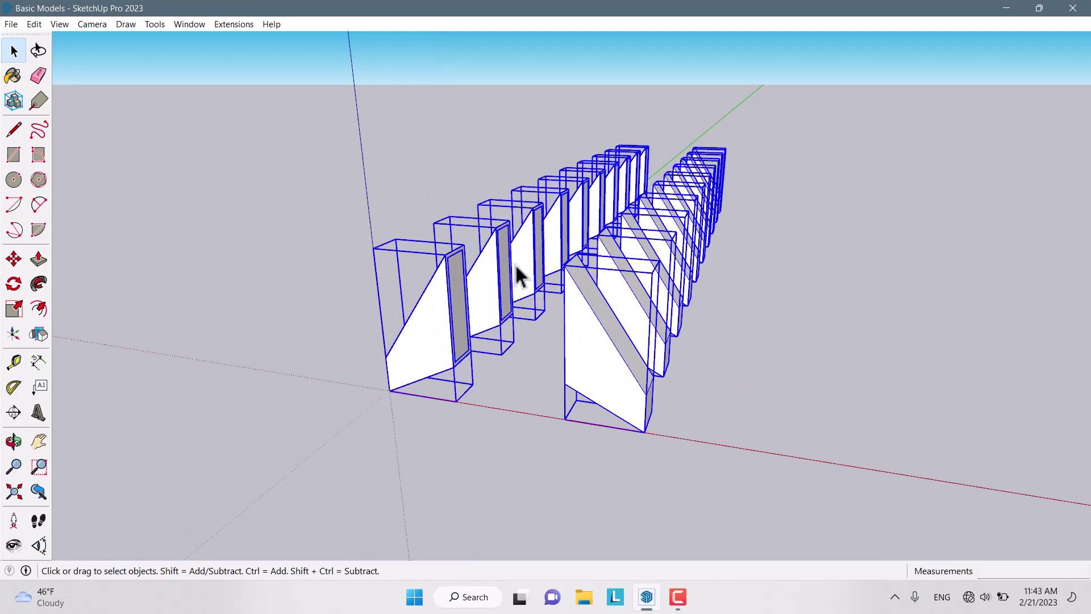
scroll(515, 263, down, 3)
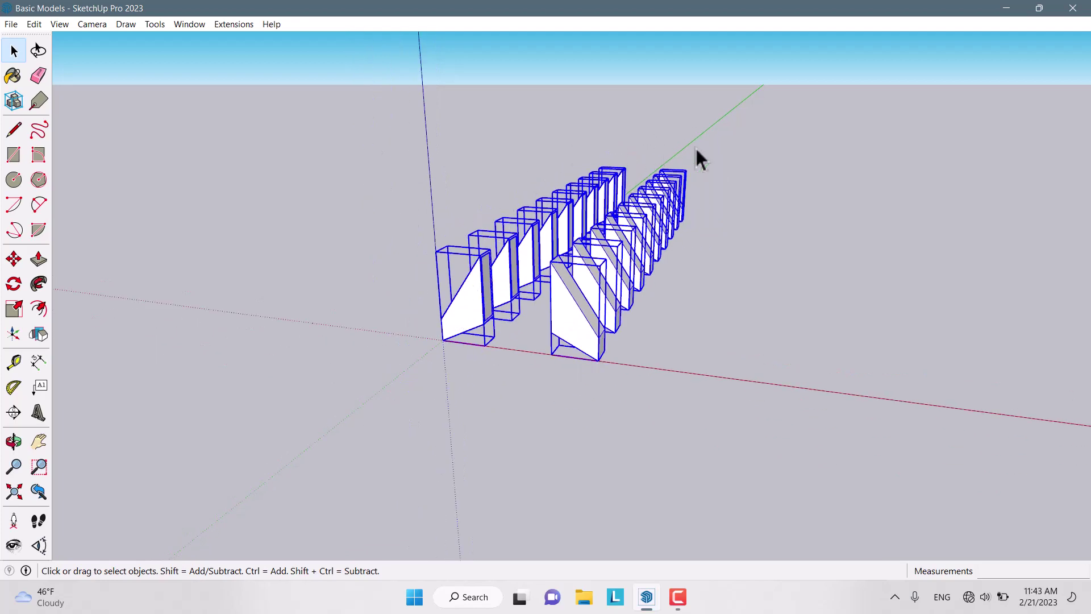
right_click(551, 243)
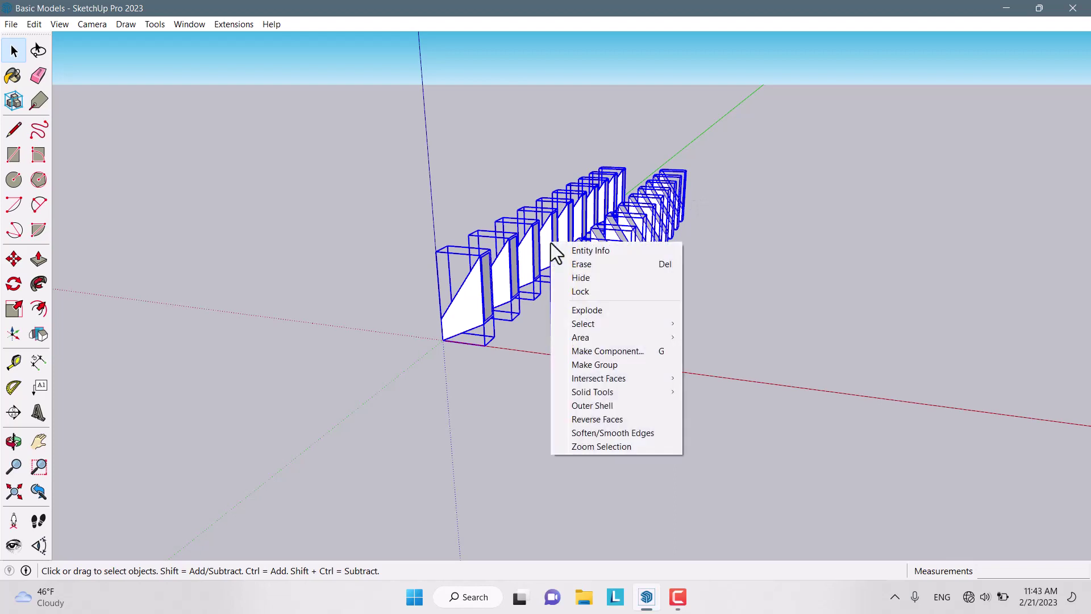
click(609, 364)
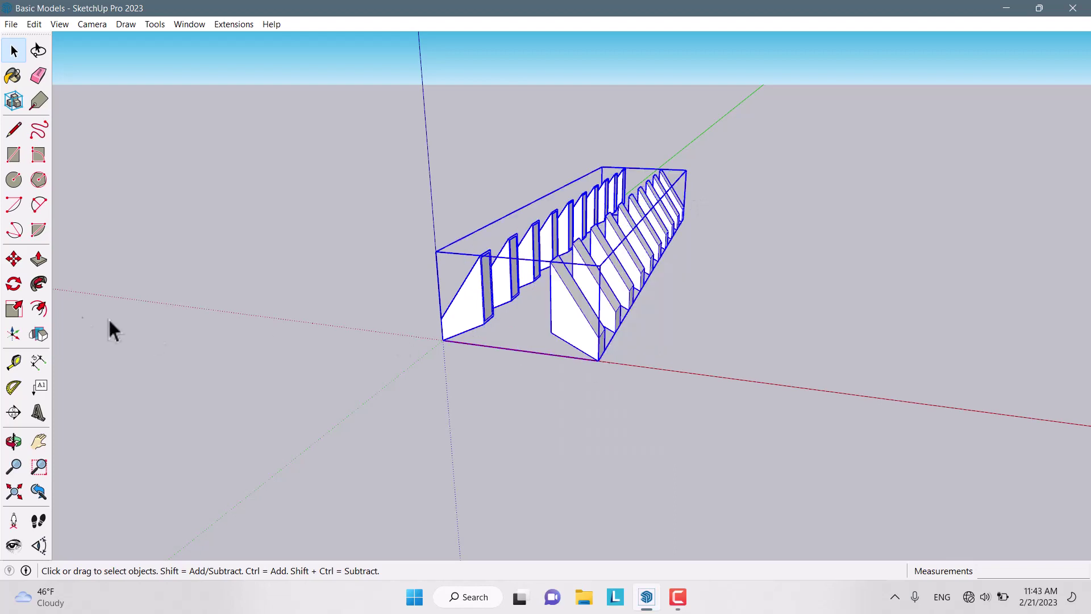
Copy the grouped wedge rows 5 m straight up the blue axis.
click(22, 262)
key(ctrl)
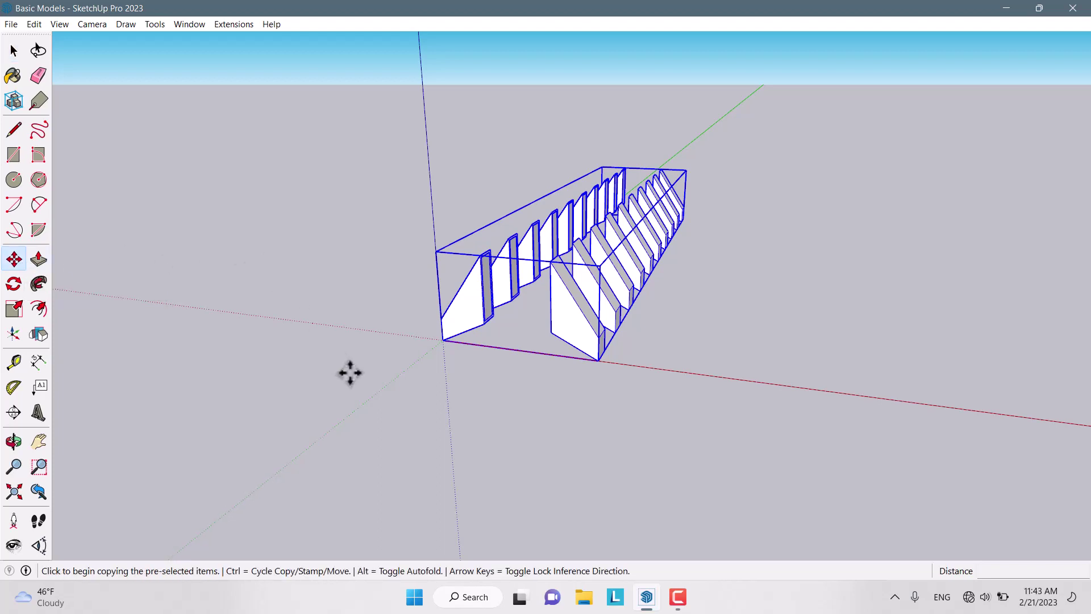
scroll(435, 358, up, 1)
scroll(512, 392, up, 1)
mouse_move(519, 399)
middle_down()
mouse_move(463, 358)
mouse_move(446, 361)
middle_up()
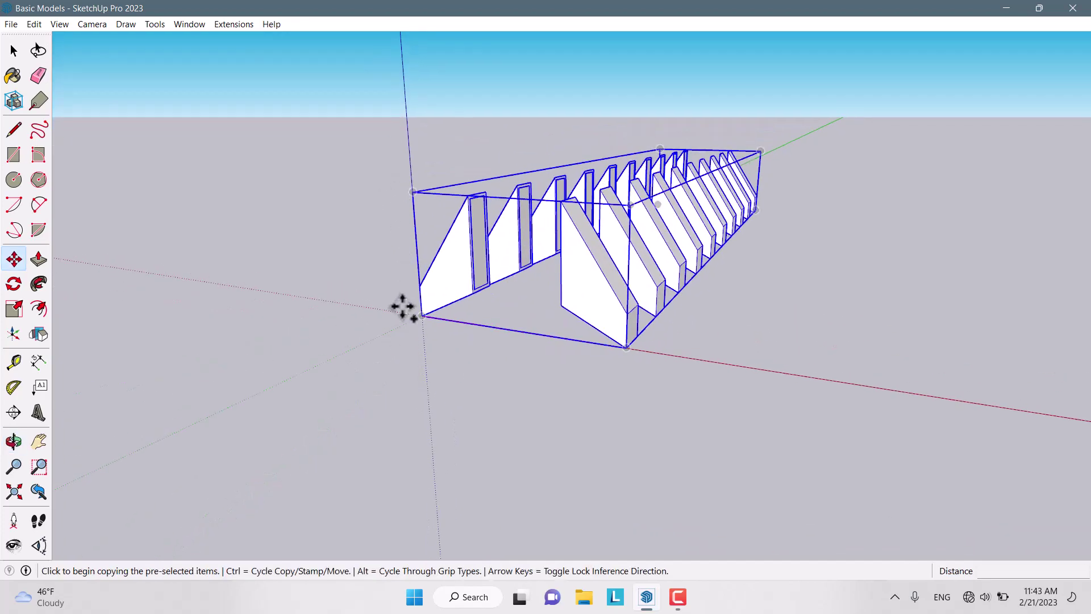
scroll(427, 322, up, 2)
scroll(433, 319, up, 2)
scroll(431, 317, up, 1)
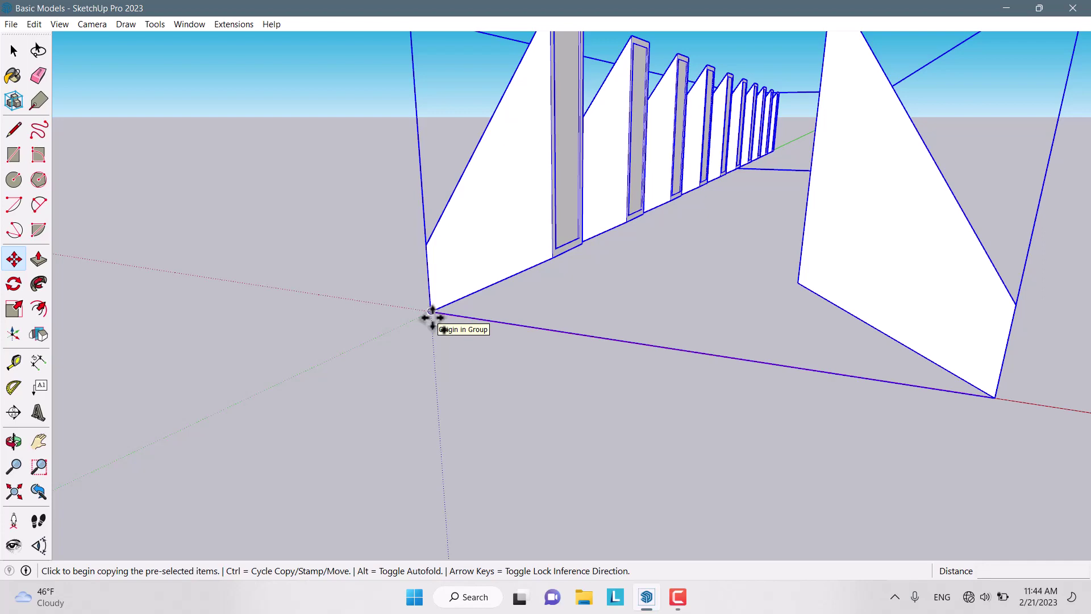
scroll(431, 317, down, 2)
scroll(433, 319, down, 2)
click(432, 319)
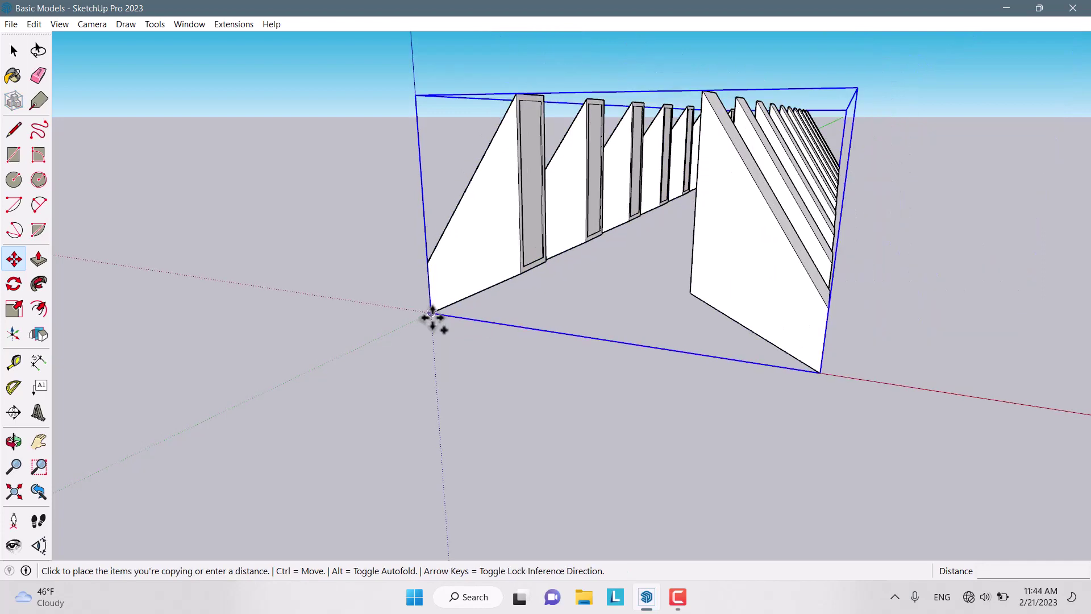
scroll(421, 179, down, 1)
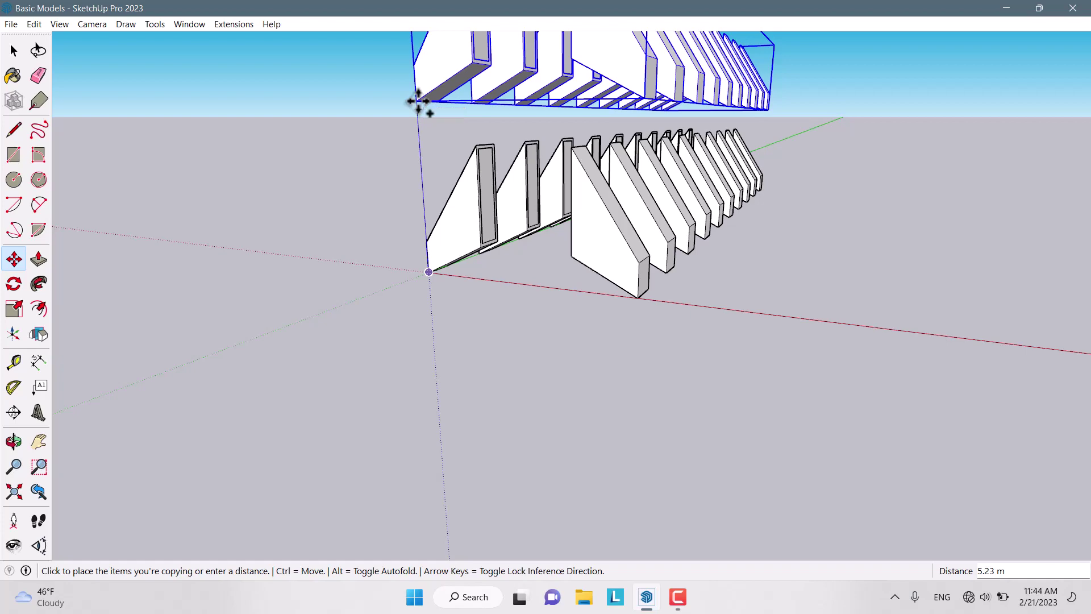
text(5)
key(Return)
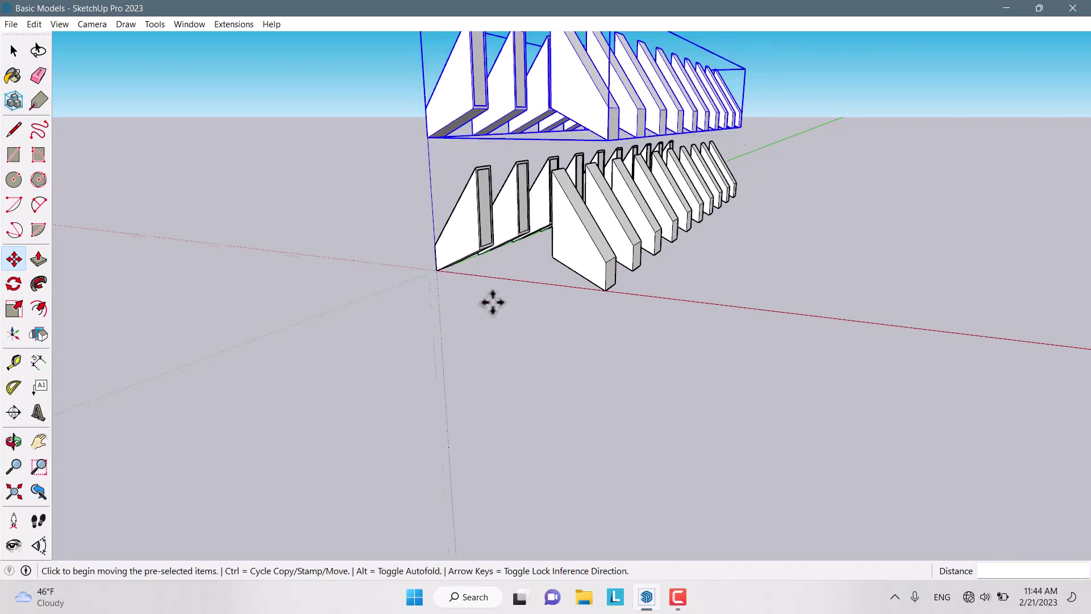
mouse_move(492, 302)
middle_down()
mouse_move(672, 285)
mouse_move(502, 360)
middle_up()
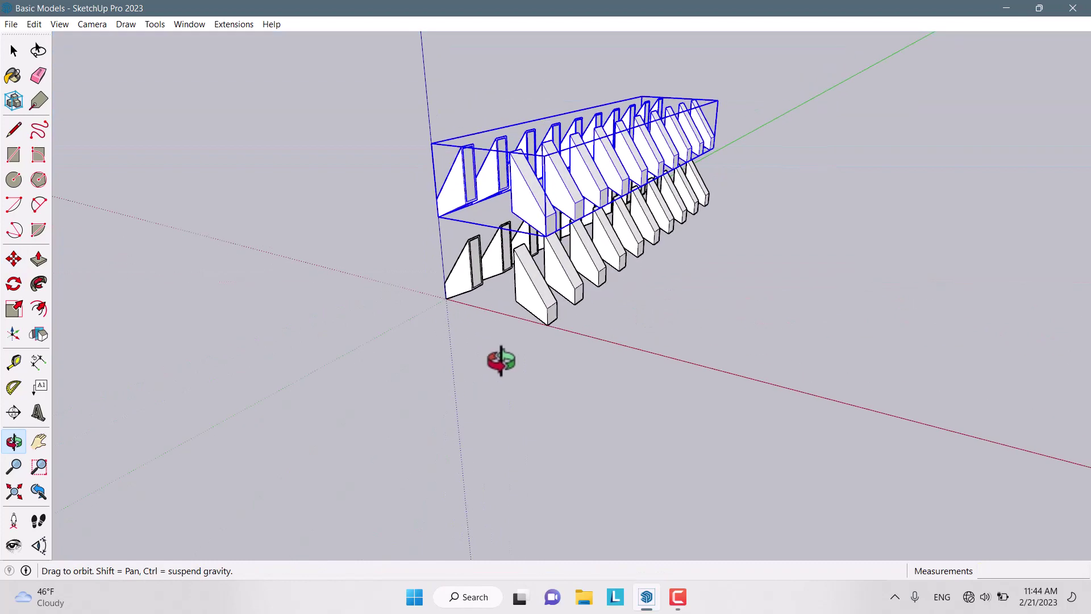
Flip the upper wedge tier upside down on the blue plane, then deselect it.
click(34, 337)
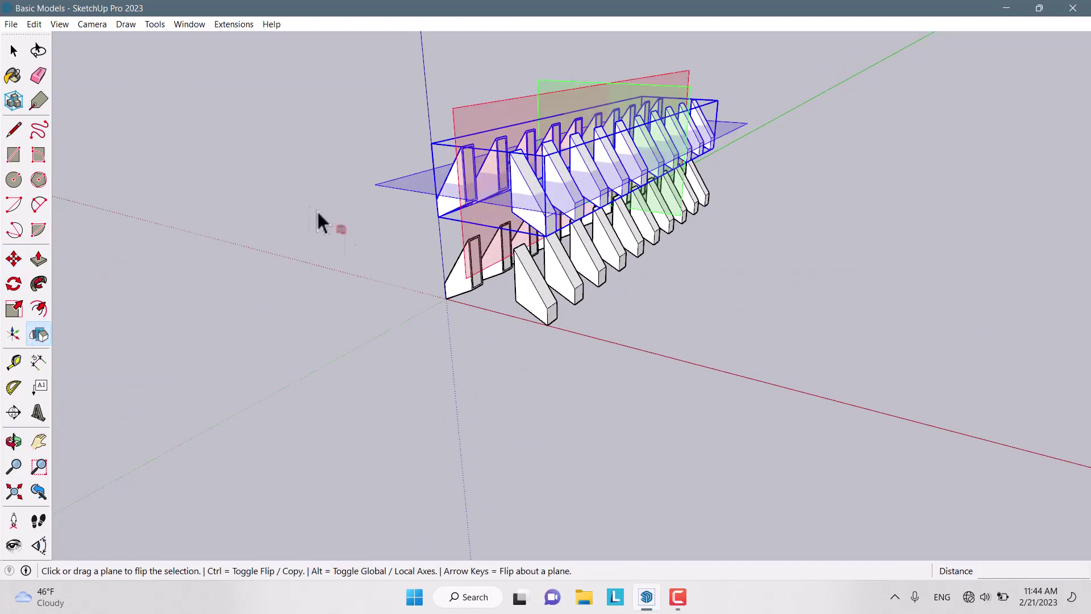
mouse_move(319, 218)
middle_down()
mouse_move(353, 318)
mouse_move(378, 209)
middle_up()
scroll(378, 209, up, 2)
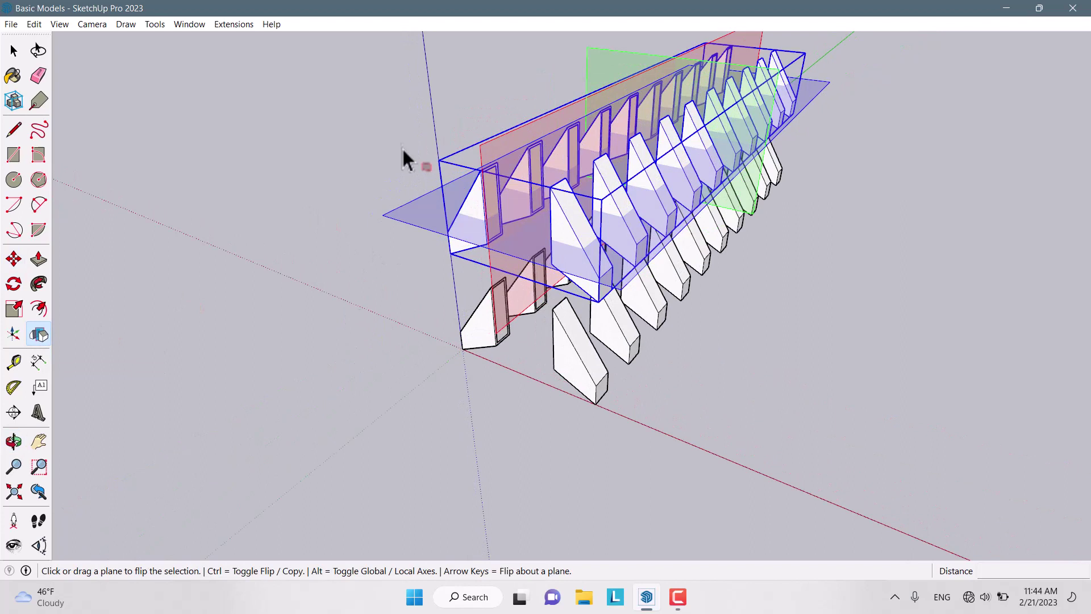
click(417, 217)
mouse_move(333, 443)
middle_down()
mouse_move(537, 356)
mouse_move(309, 313)
middle_up()
key(space)
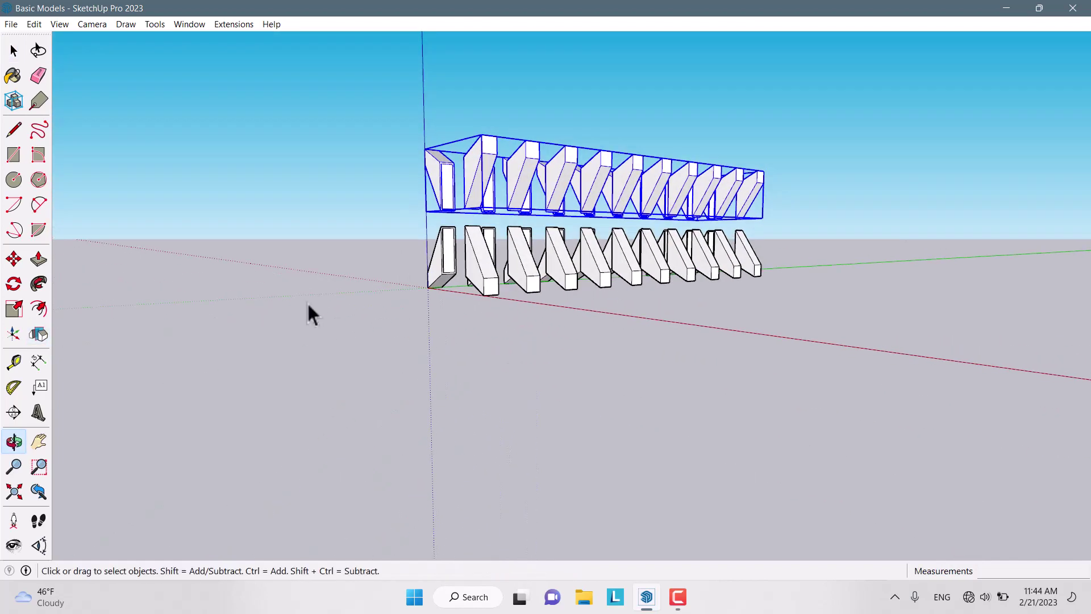
click(310, 313)
mouse_move(584, 226)
middle_down()
mouse_move(597, 251)
mouse_move(324, 257)
mouse_move(183, 236)
mouse_move(248, 325)
mouse_move(923, 341)
mouse_move(961, 292)
mouse_move(699, 298)
mouse_move(881, 323)
mouse_move(928, 301)
mouse_move(954, 261)
mouse_move(601, 218)
mouse_move(604, 251)
mouse_move(824, 275)
mouse_move(712, 258)
mouse_move(784, 290)
middle_up()
Select the upper and bottom domino rows and combine them into one group.
mouse_move(853, 68)
mouse_down()
mouse_move(617, 142)
mouse_move(441, 179)
mouse_up()
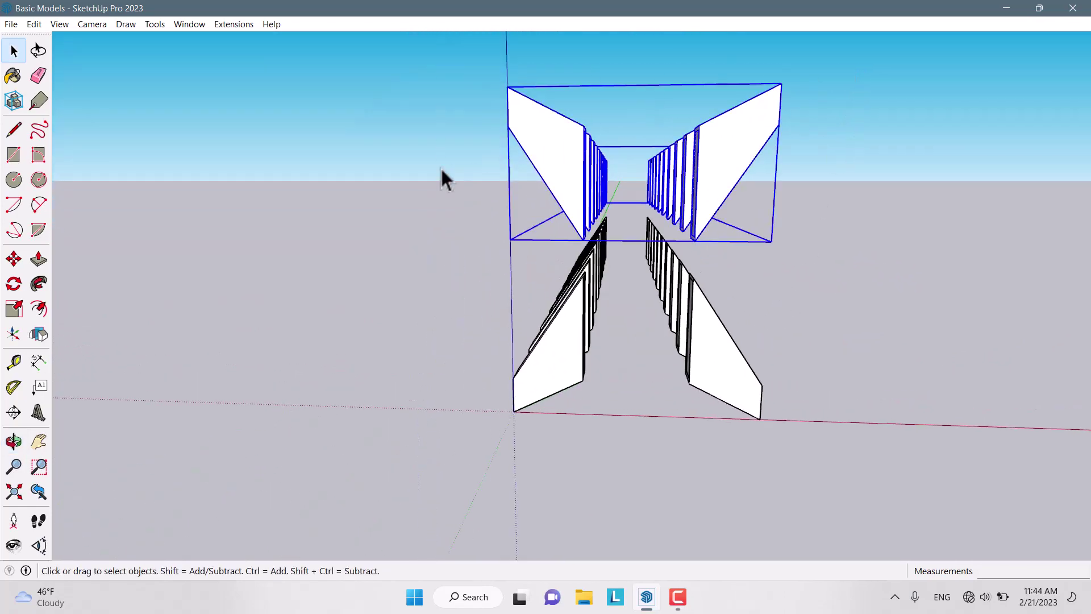
mouse_move(560, 402)
middle_down()
mouse_move(377, 429)
mouse_move(791, 300)
middle_up()
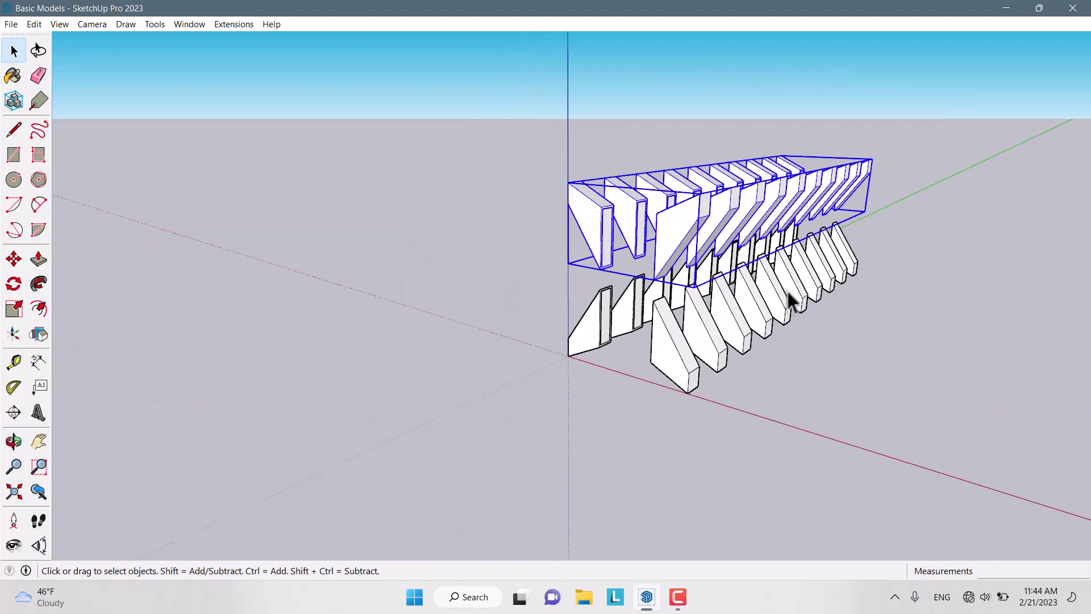
drag(981, 176, 378, 448)
scroll(753, 279, up, 2)
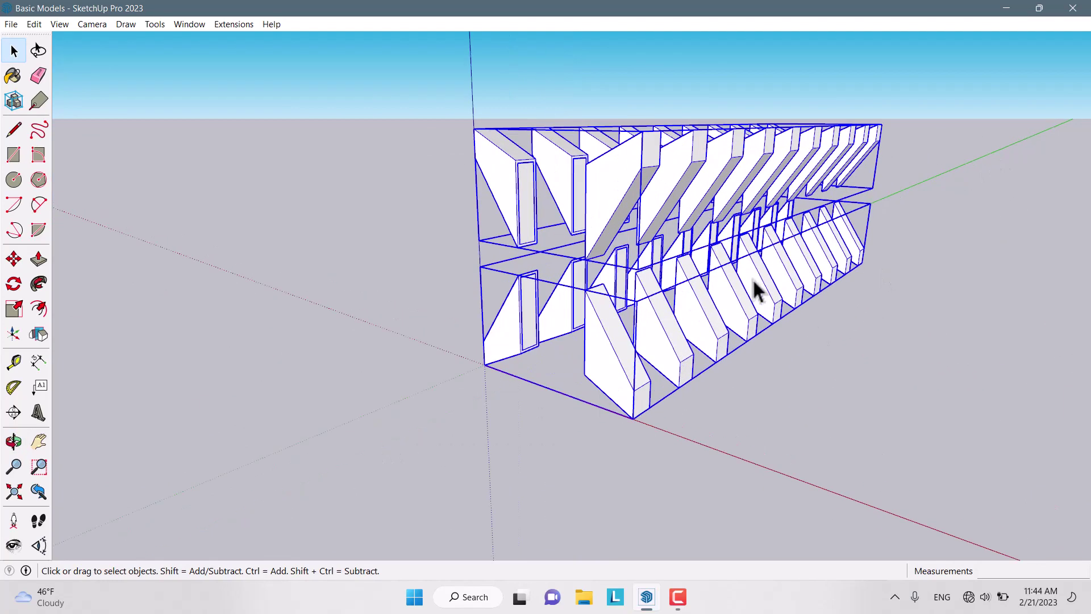
right_click(753, 277)
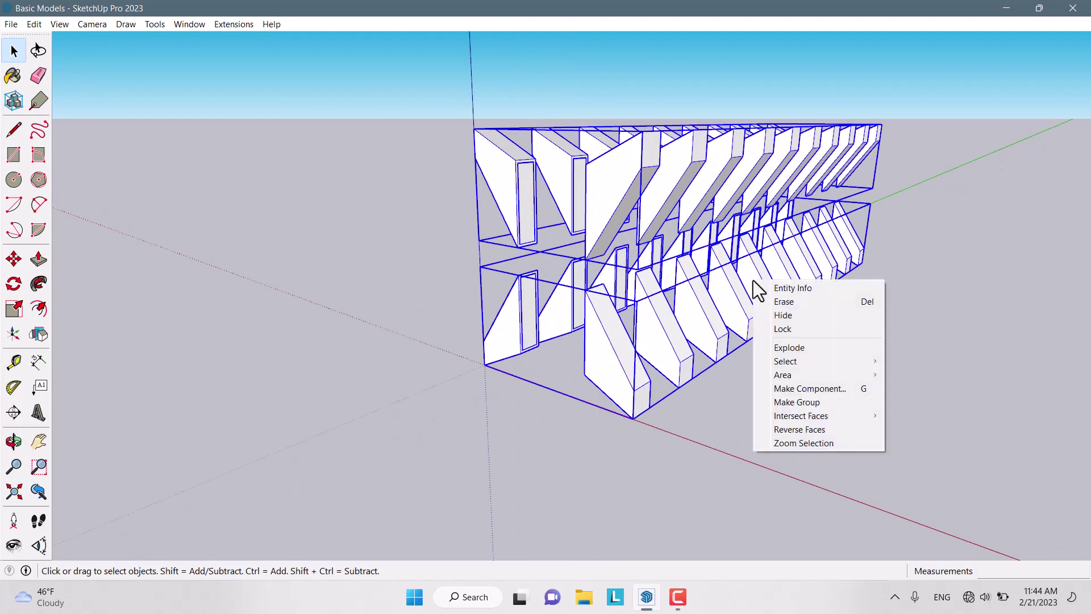
click(828, 400)
scroll(648, 362, down, 1)
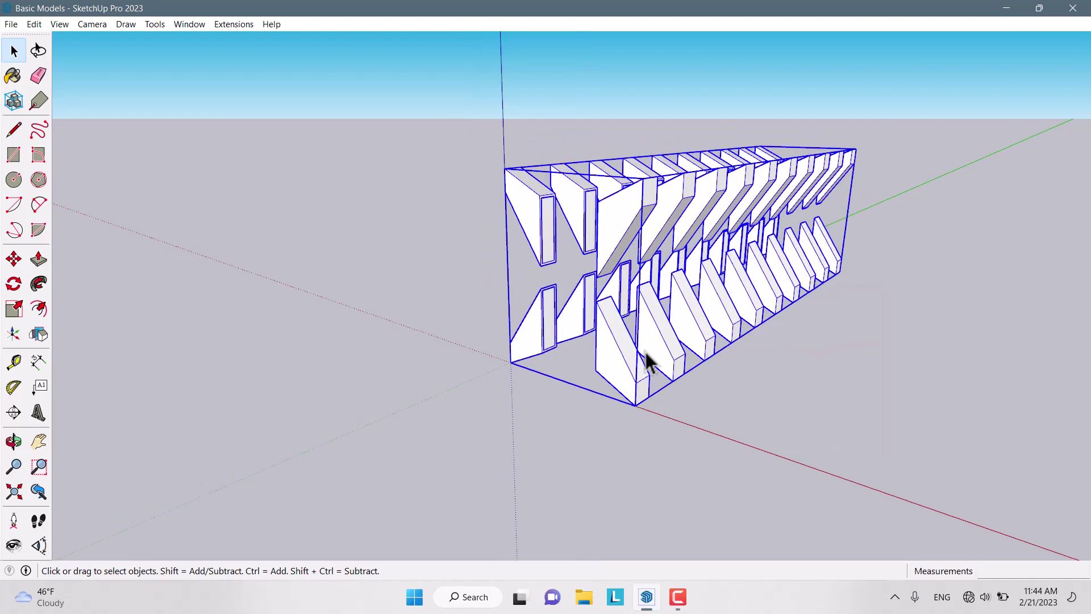
Start a Ctrl copy of the new group from its corner along the red axis.
click(14, 258)
middle_drag(255, 376, 645, 402)
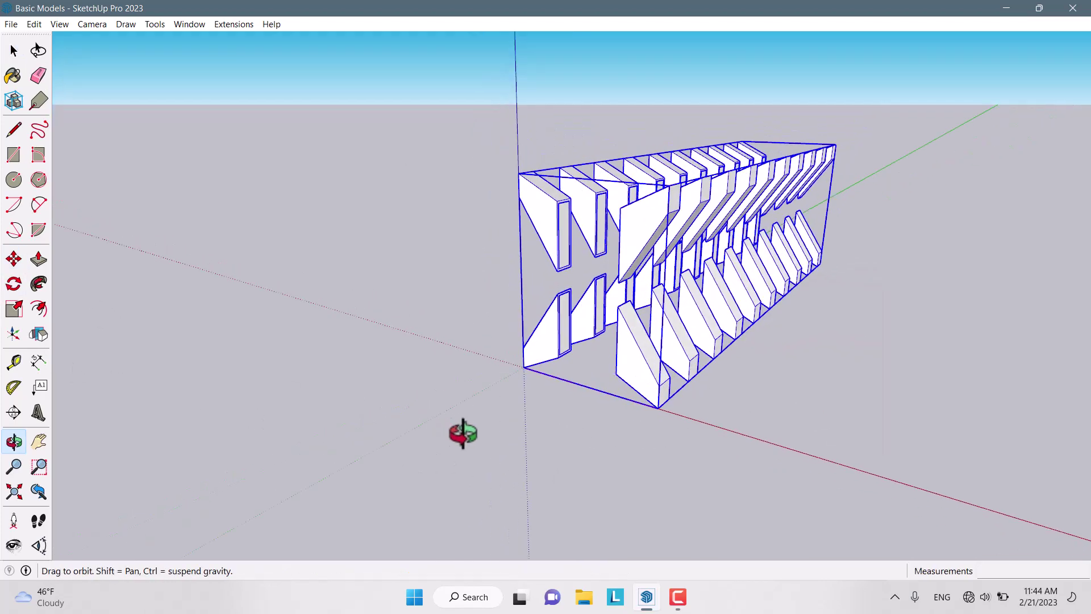
scroll(639, 397, up, 1)
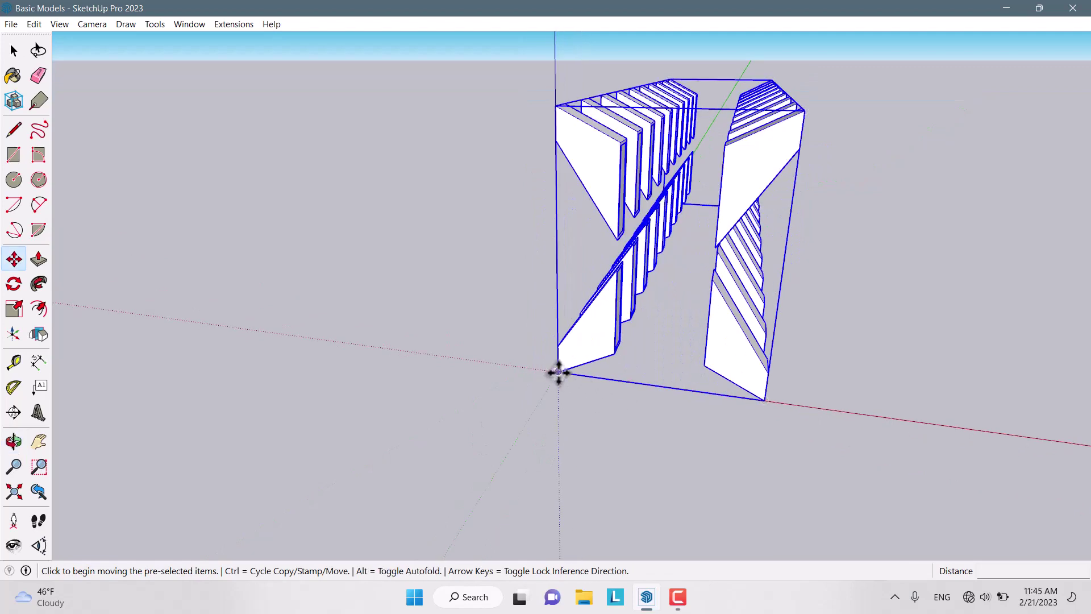
key(ctrl)
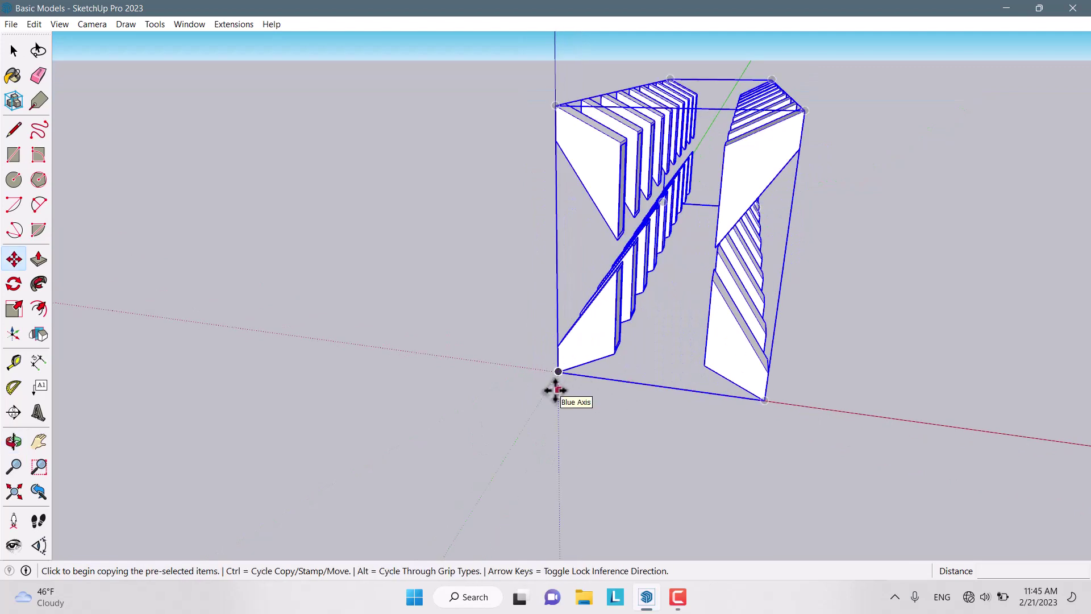
middle_drag(558, 375, 299, 405)
scroll(605, 355, up, 2)
click(617, 354)
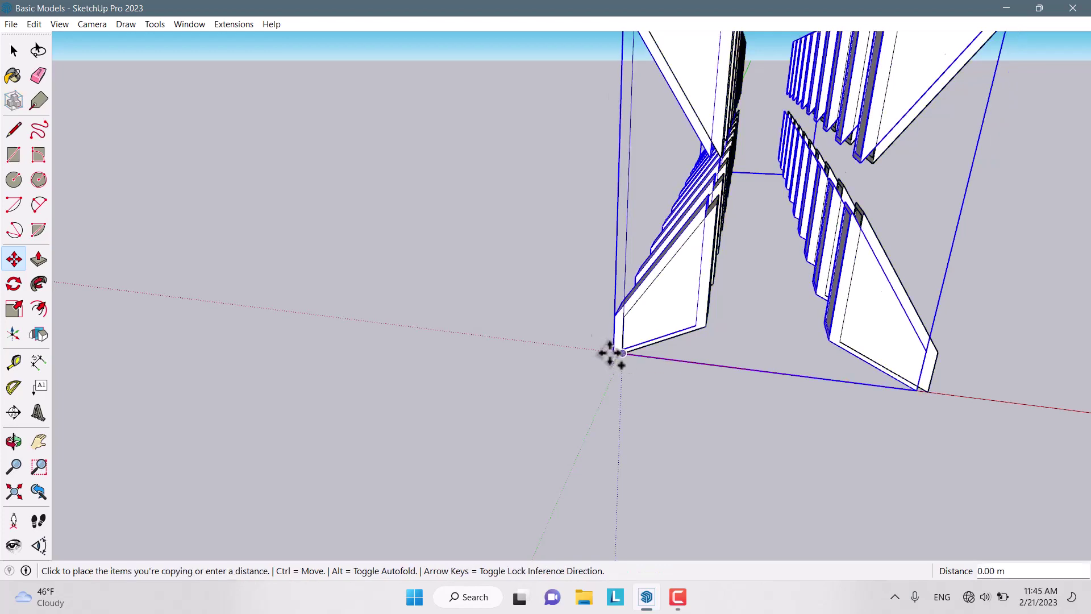
scroll(524, 349, down, 2)
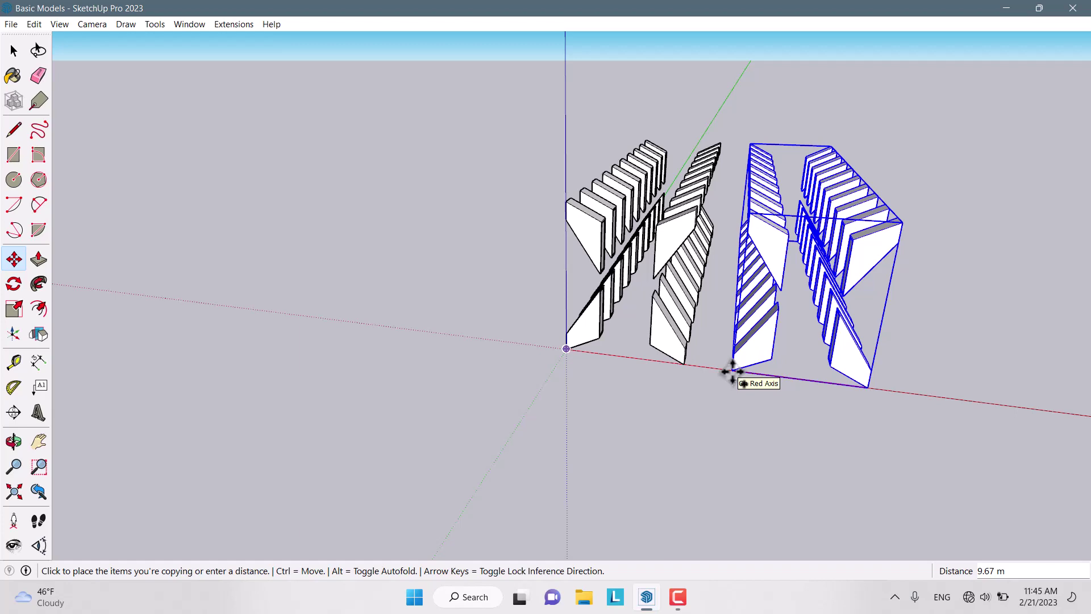
text(10)
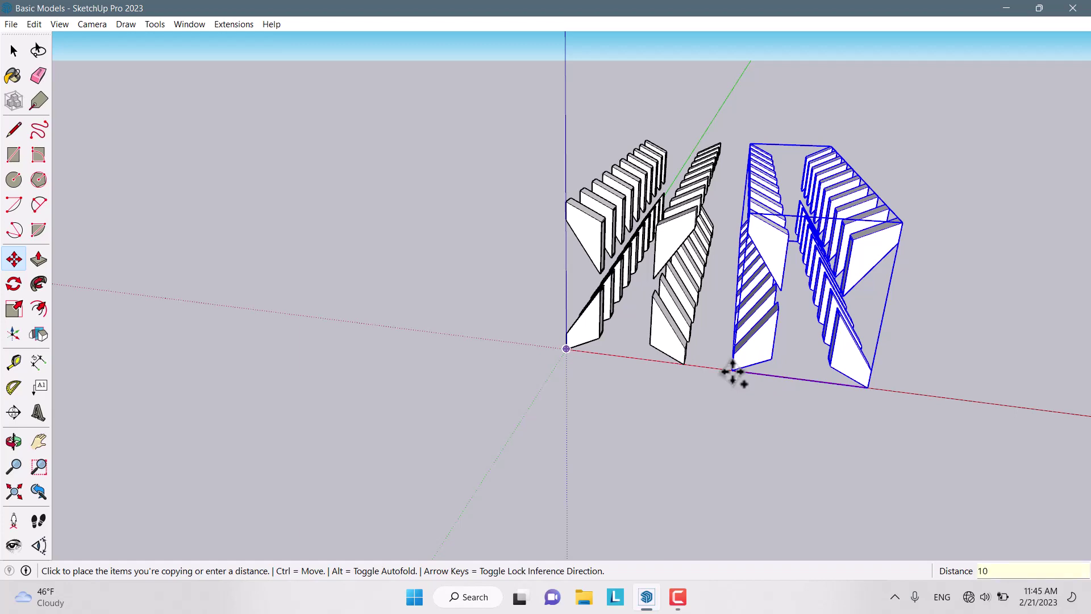
Place the group copy 10 m along red, then array it with 4x.
key(Return)
mouse_move(732, 371)
middle_down()
mouse_move(244, 275)
mouse_move(477, 398)
mouse_move(776, 388)
mouse_move(743, 285)
mouse_move(672, 356)
middle_up()
text(4)
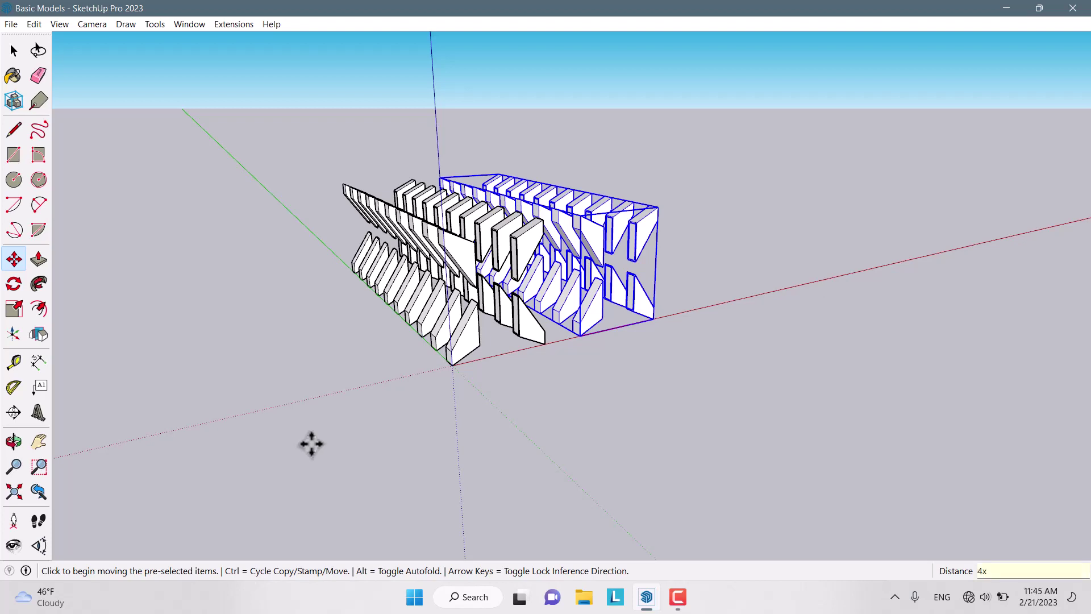
key(Return)
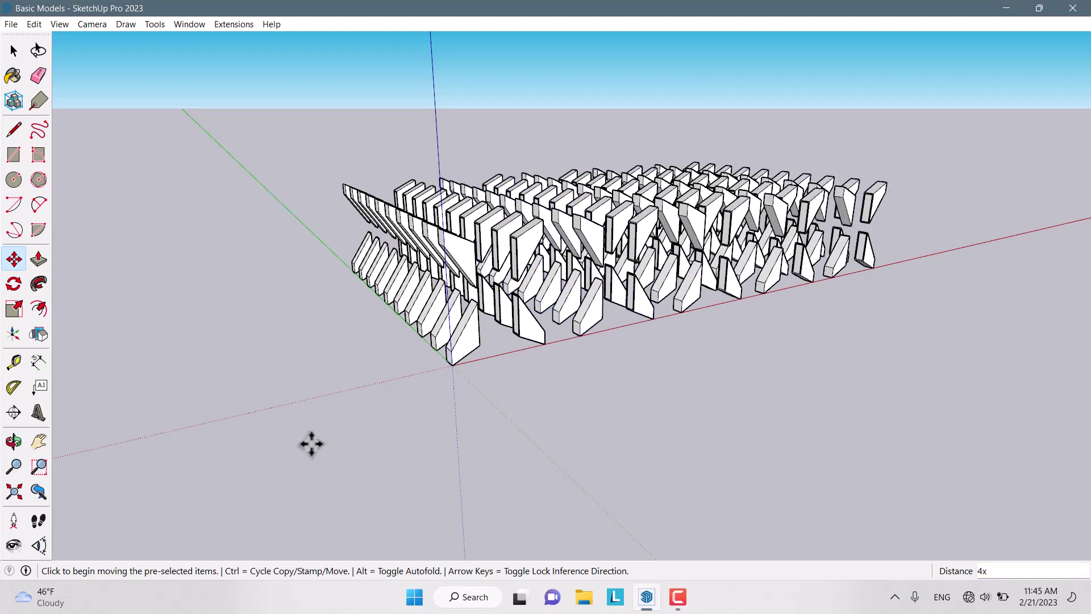
key(space)
mouse_move(630, 325)
middle_down()
mouse_move(589, 522)
mouse_move(429, 448)
mouse_move(265, 270)
mouse_move(215, 238)
mouse_move(517, 301)
middle_up()
scroll(410, 247, up, 4)
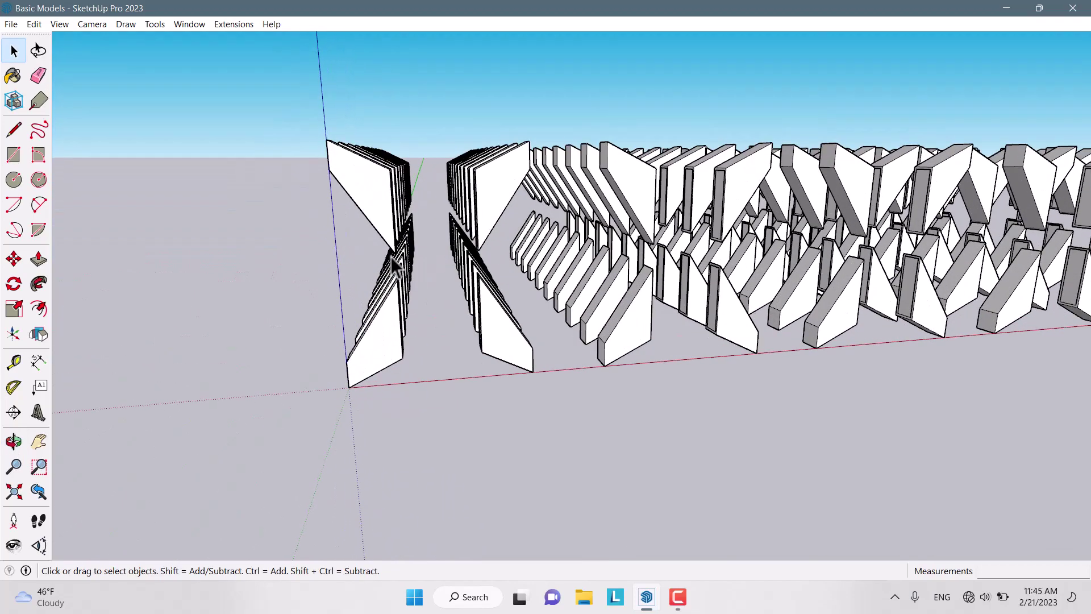
mouse_move(390, 251)
middle_down()
mouse_move(462, 269)
mouse_move(457, 277)
middle_up()
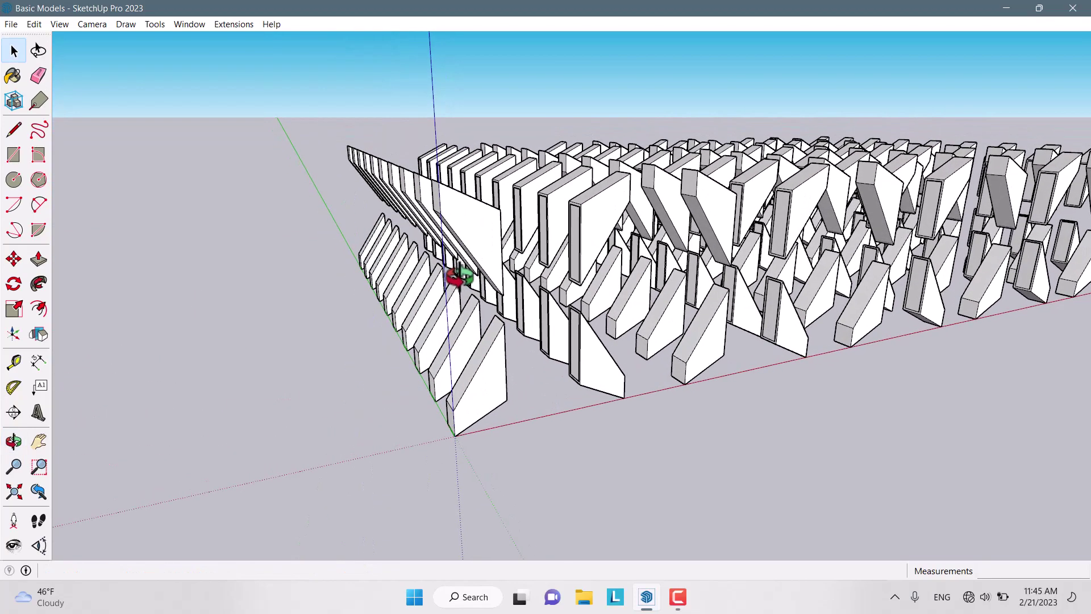
scroll(458, 278, down, 2)
middle_drag(592, 310, 192, 247)
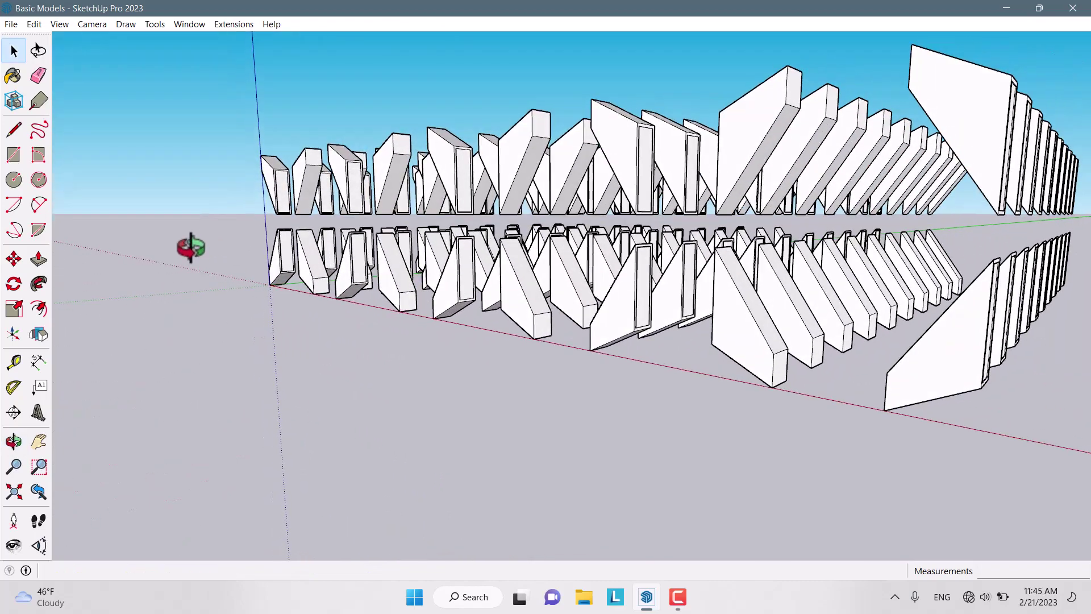
scroll(600, 335, down, 2)
mouse_move(599, 337)
middle_down()
mouse_move(494, 346)
mouse_move(568, 419)
mouse_move(527, 292)
mouse_move(721, 258)
mouse_move(757, 302)
middle_up()
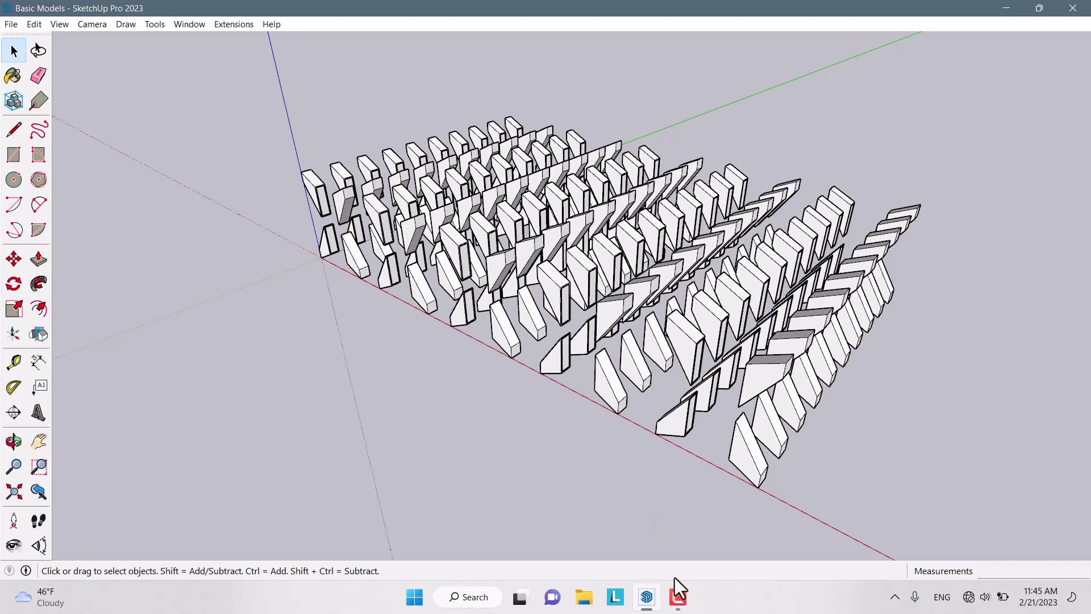
click(677, 595)
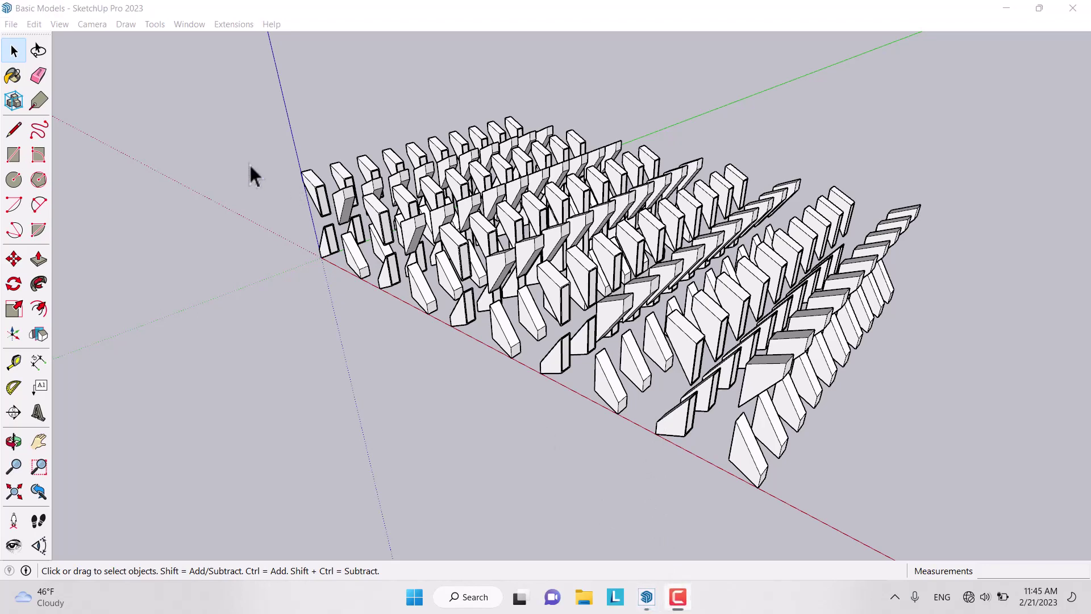